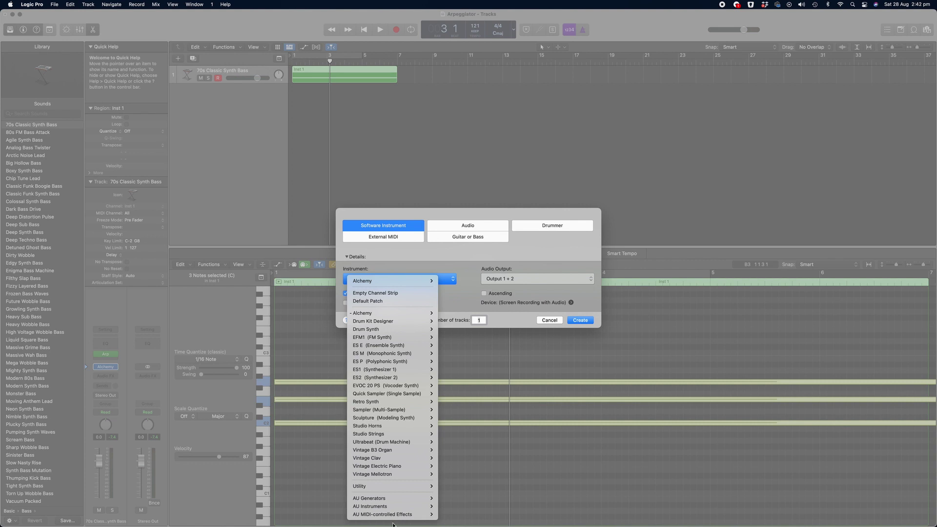
Step: Create a new track with the stereo KORG Arp Odyssey AU instrument
mouse_move(390, 506)
mouse_move(463, 503)
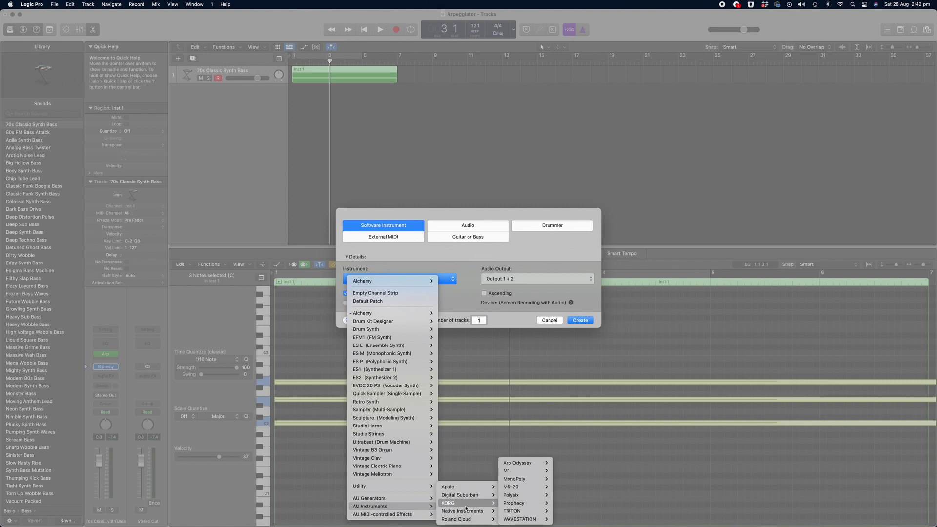
mouse_move(531, 465)
left_click(564, 463)
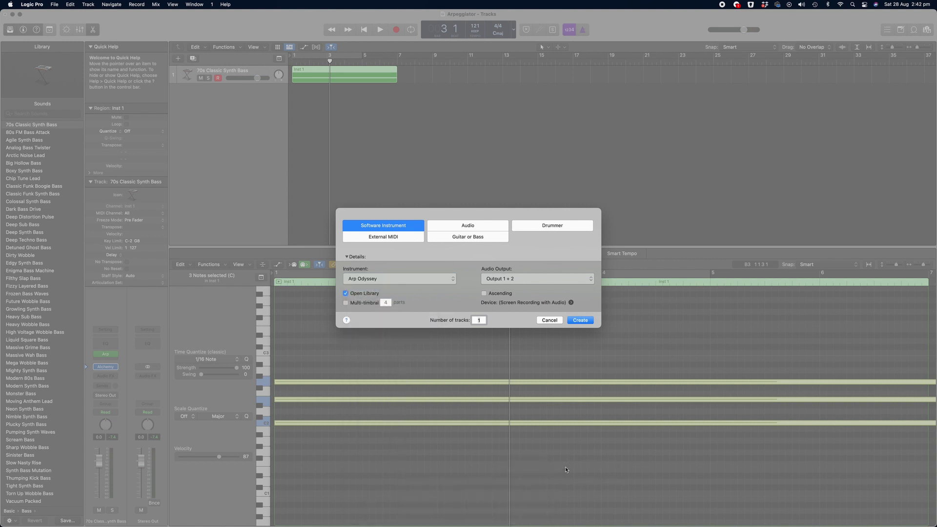
left_click(580, 320)
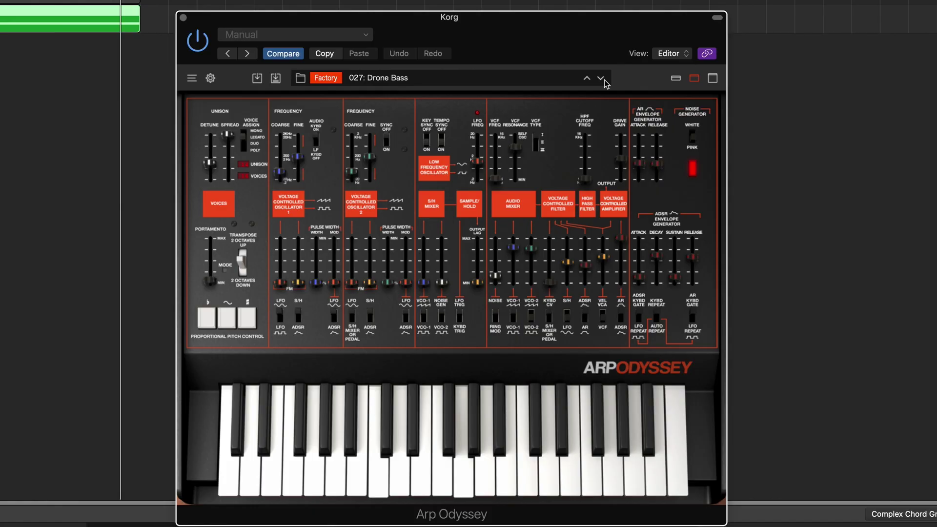
Step: Load the Arp Odyssey preset 031: Daphrase, raising VCF Resonance and adjusting HPF Cutoff
left_click(602, 79)
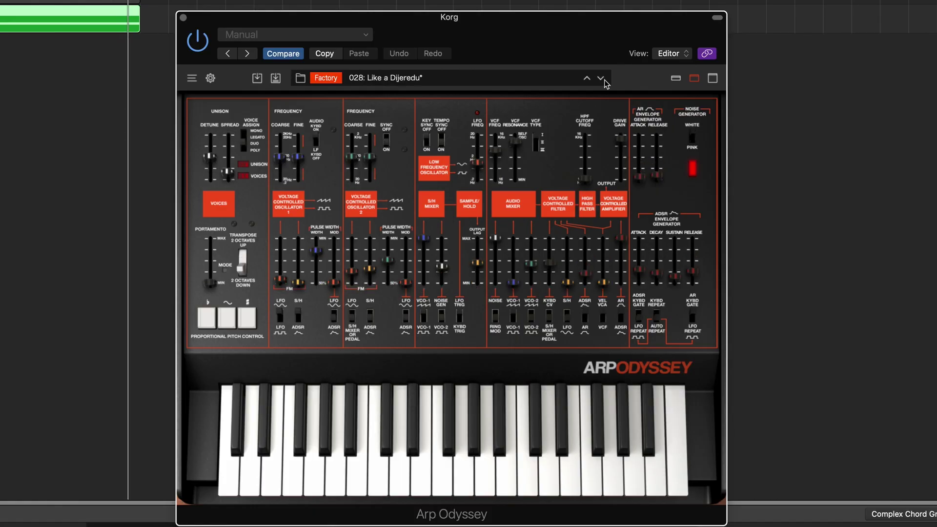
left_click(602, 79)
left_click(601, 79)
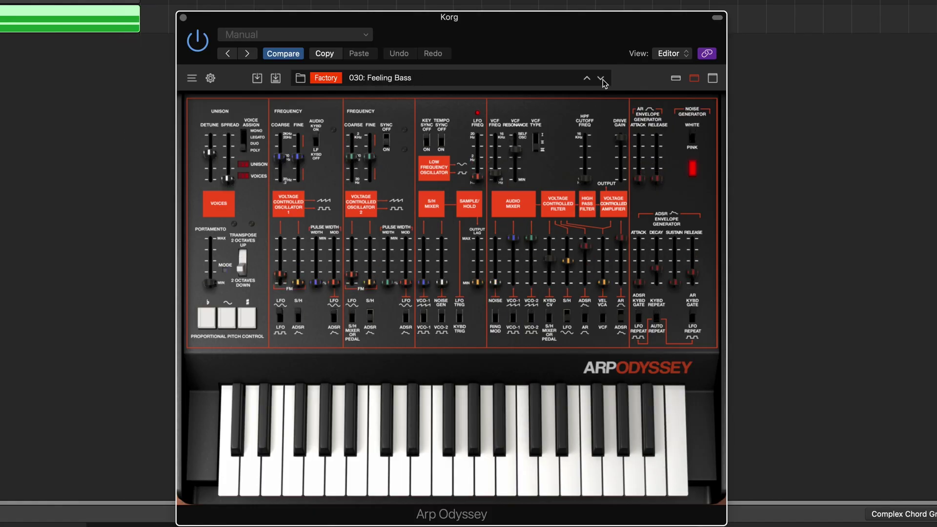
left_click(601, 79)
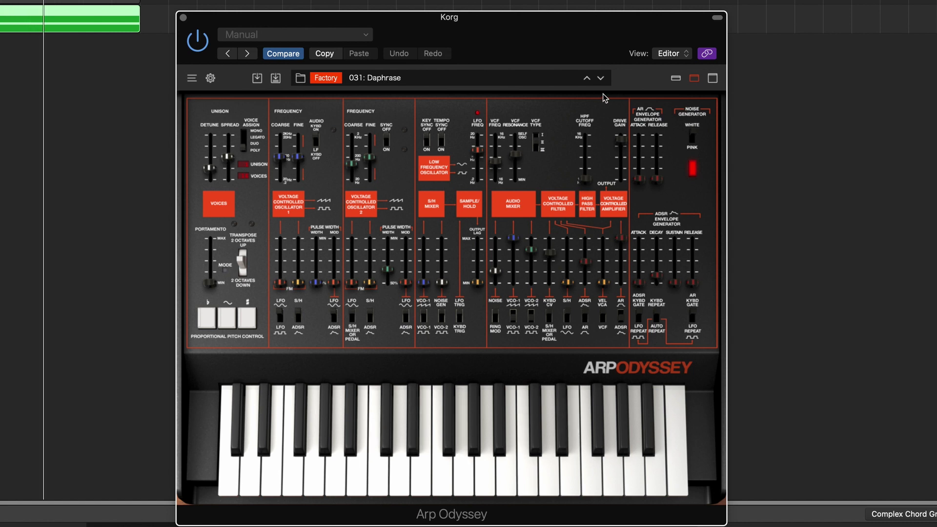
left_click_drag(515, 153, 517, 148)
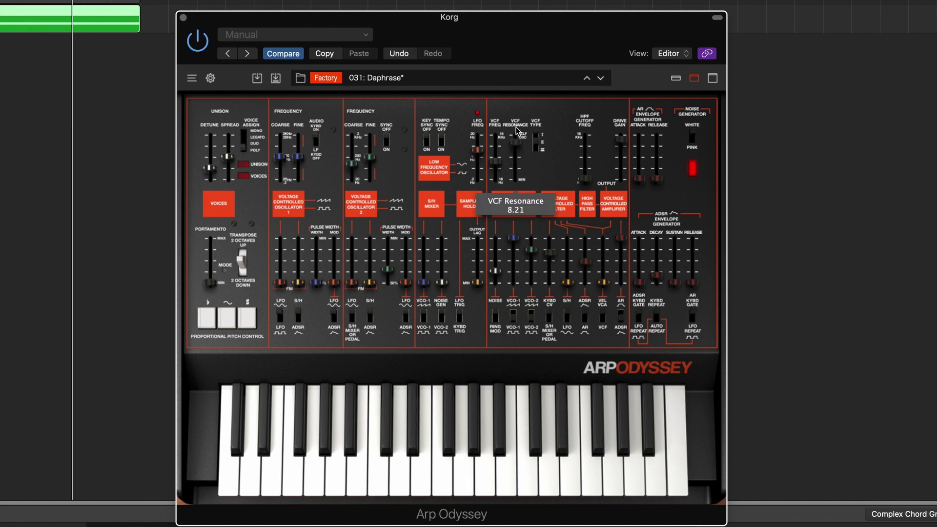
left_click_drag(585, 182, 583, 160)
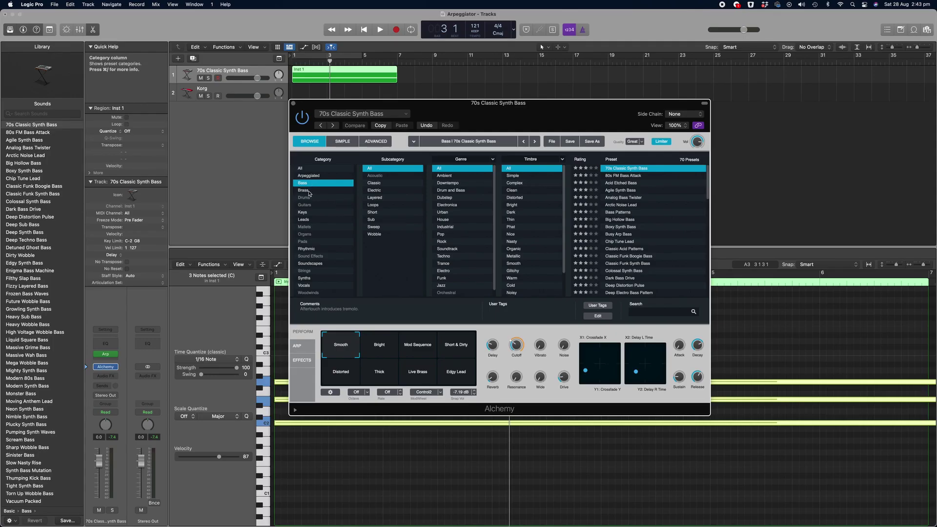
Step: Audition Alchemy's Leads presets and load Fuzz Sweep Bass on the first track
left_click(308, 184)
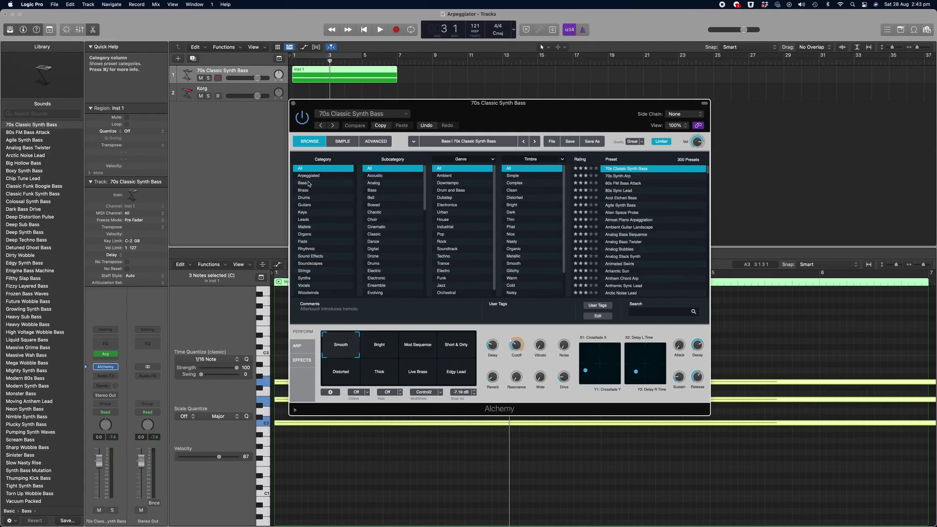
left_click(305, 220)
left_click(626, 190)
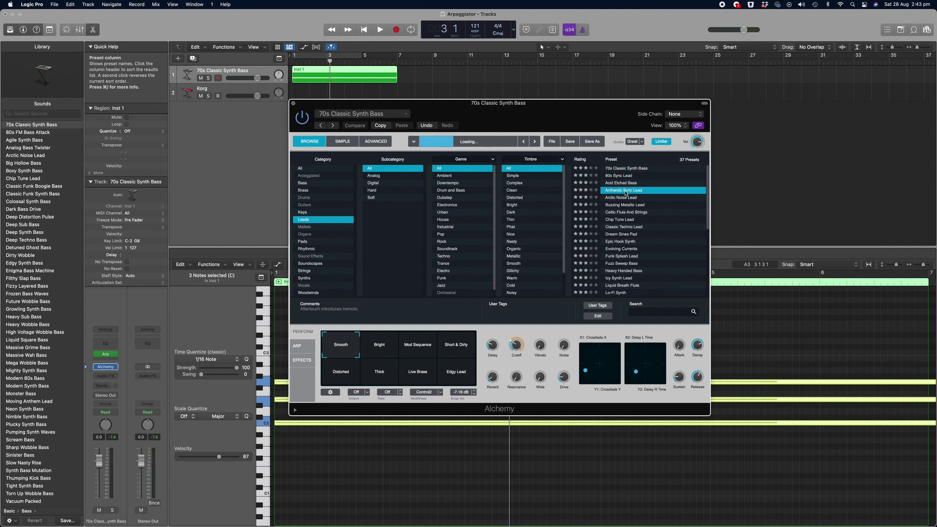
left_click(629, 198)
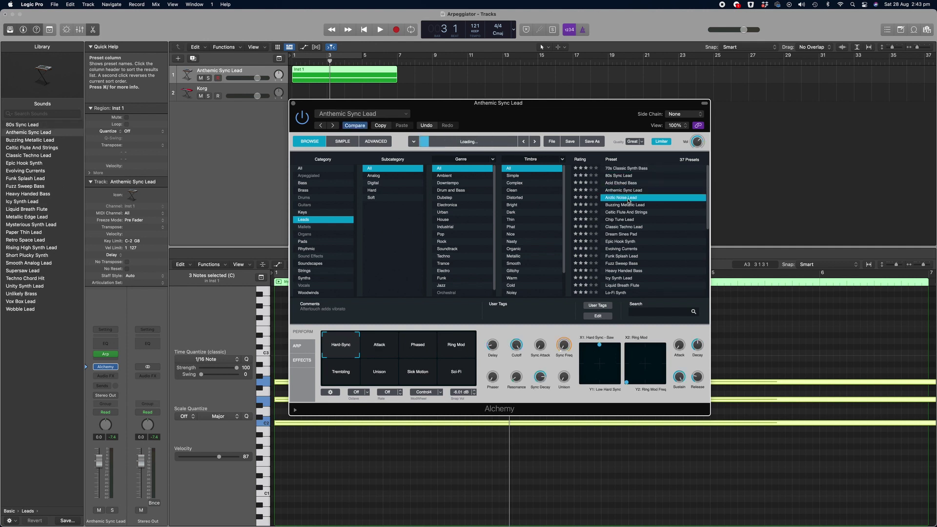
left_click(627, 220)
left_click(627, 234)
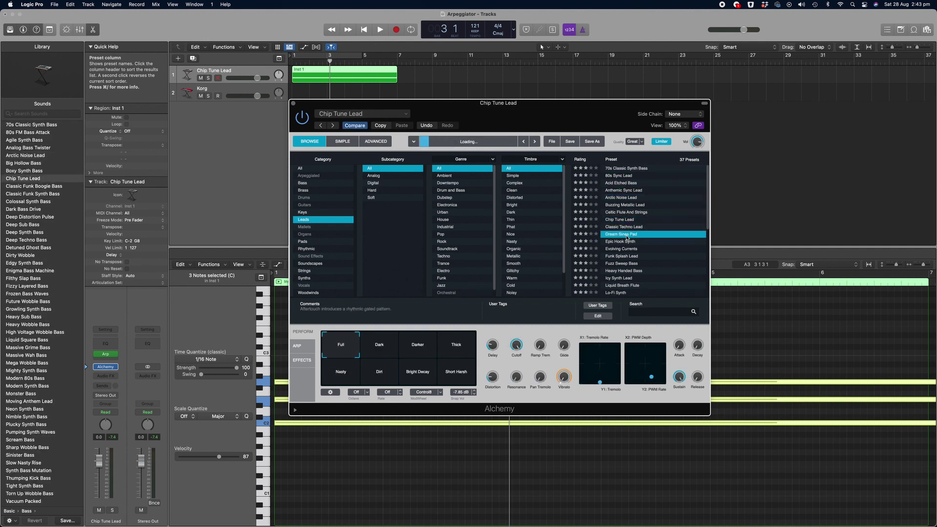
left_click(622, 264)
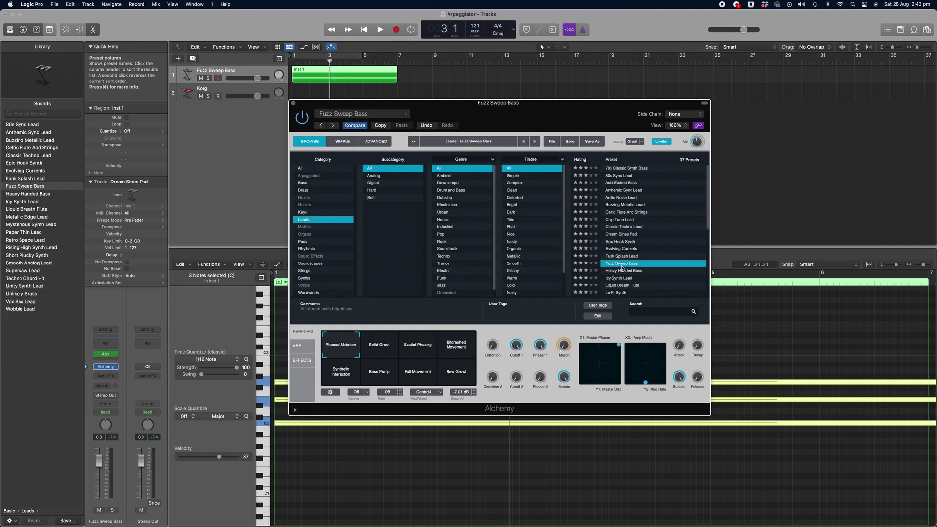
Step: Close the Alchemy window and play the project from bar 1
left_click(293, 103)
key("space")
left_click_drag(333, 61, 293, 61)
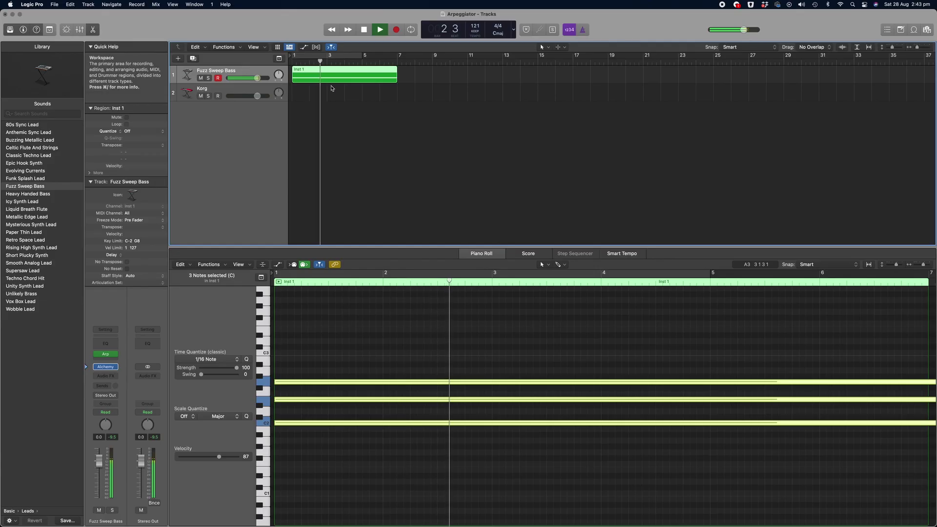
Step: Stop playback of the Fuzz Sweep Bass part near bar 2
key("space")
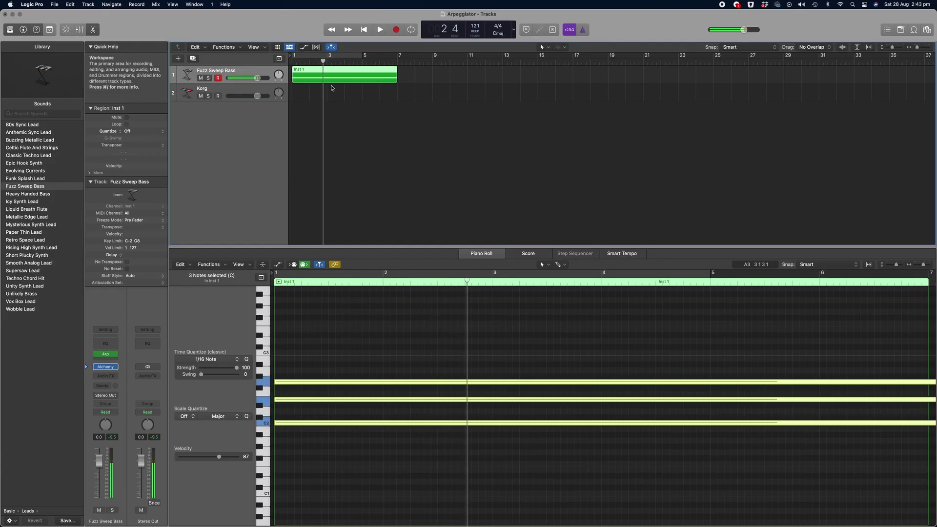
Step: Create an empty MIDI region on the Korg track spanning bars 1 to 7
left_click(331, 88)
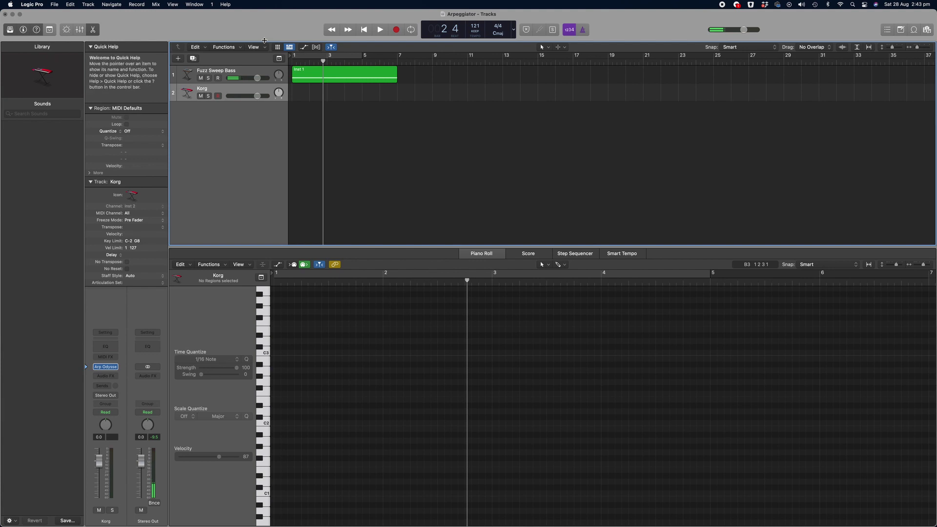
left_click(260, 73)
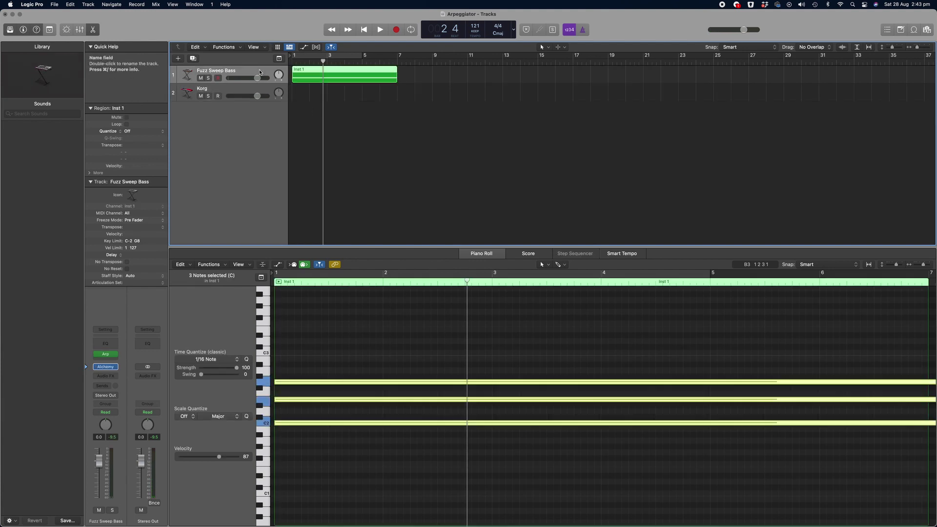
left_click(248, 89)
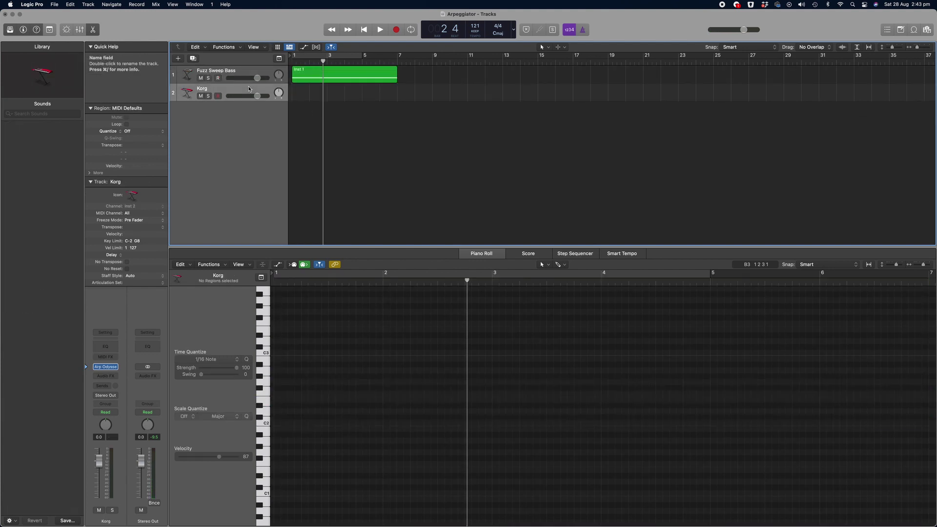
right_click(306, 97)
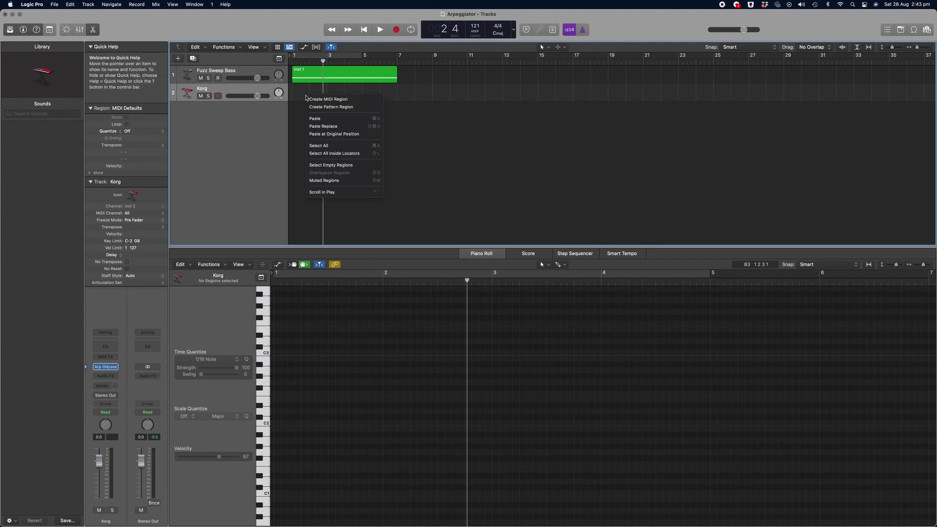
left_click(324, 100)
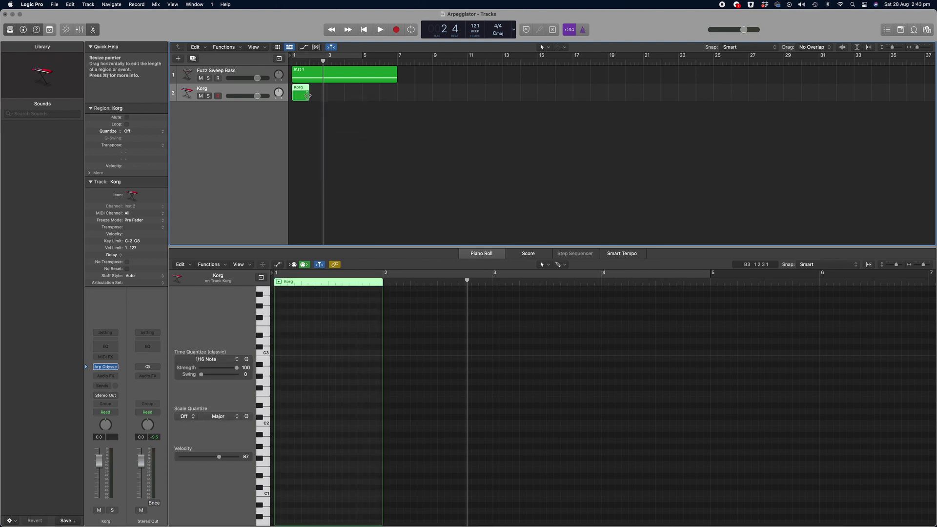
left_click_drag(320, 97, 408, 97)
Step: Draw a three-note chord from C3 upward with the Pencil tool
left_click(542, 264)
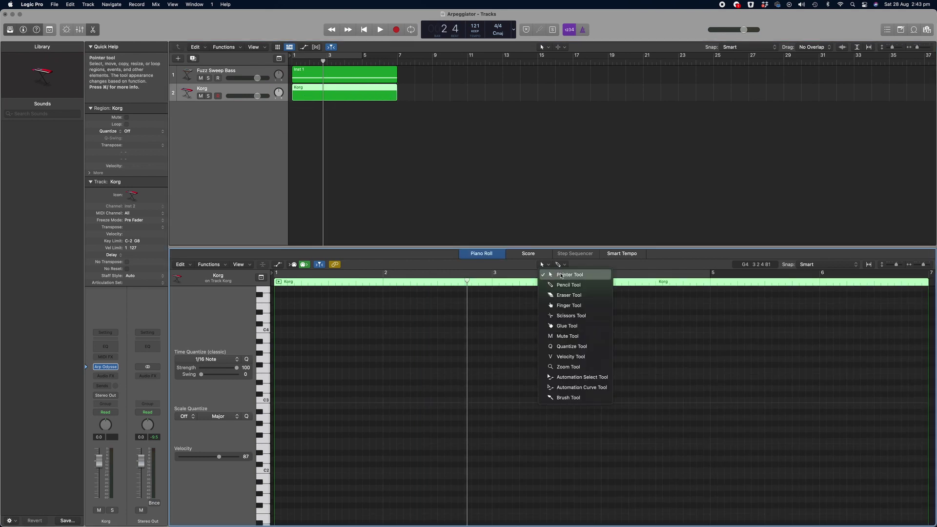
left_click(562, 286)
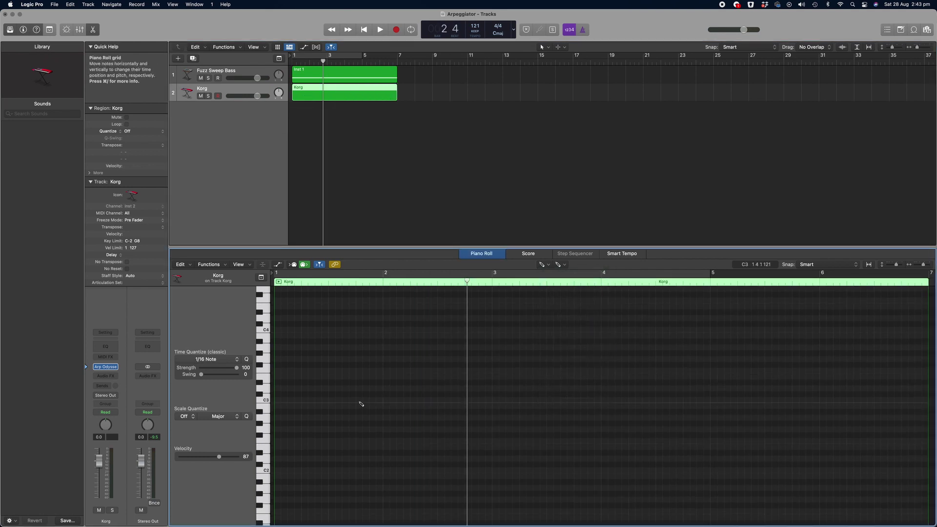
left_click(281, 400)
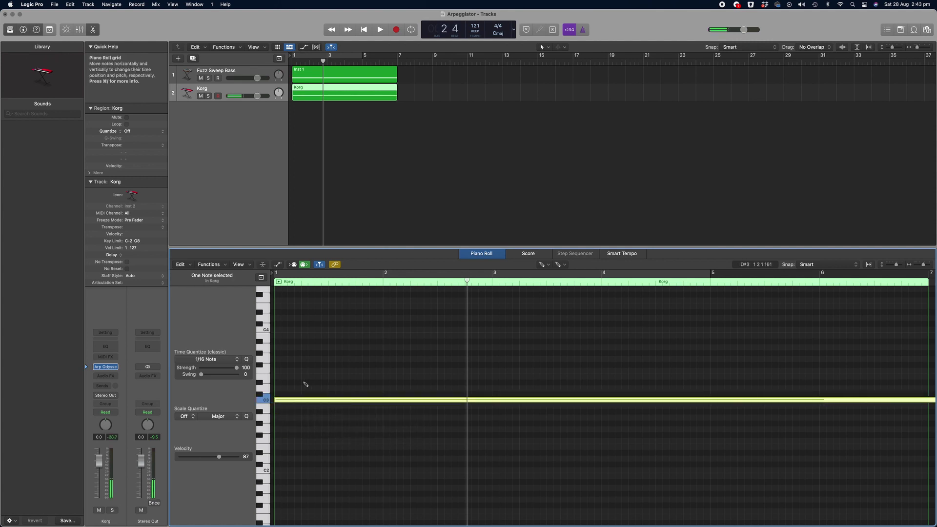
left_click(281, 377)
left_click(282, 360)
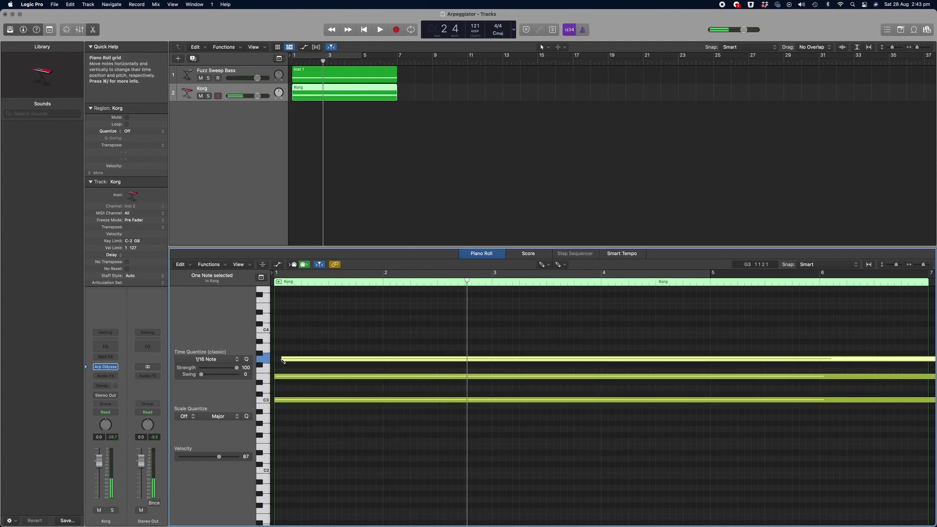
Step: Align the G3 note to bar 1 and quantize all three chord notes to 1/1
left_click(547, 265)
left_click(569, 274)
left_click_drag(378, 362, 371, 362)
left_click_drag(330, 335, 366, 437)
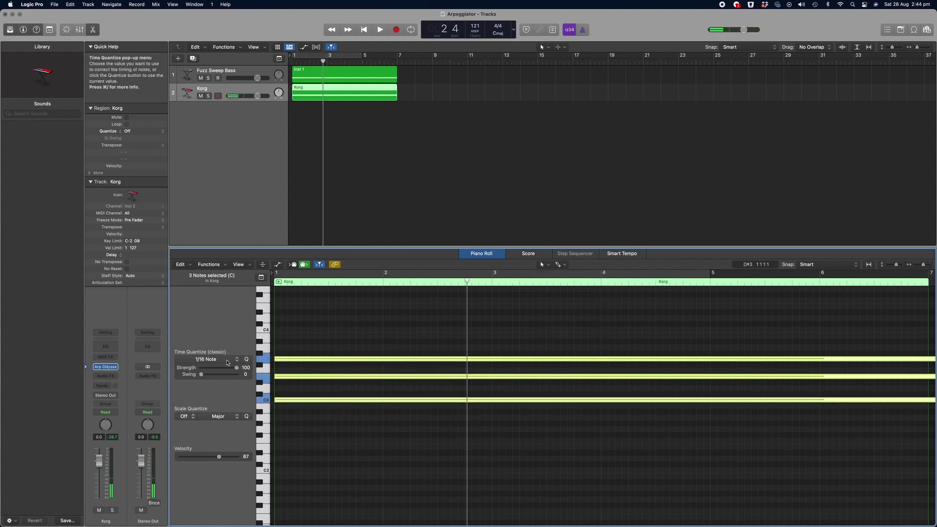
left_click(222, 359)
left_click(212, 380)
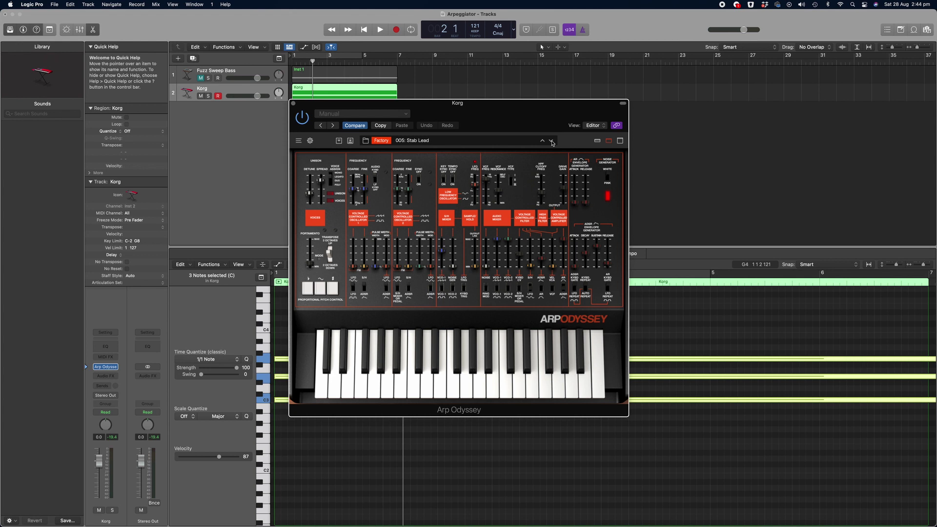
Step: Close the Arp Odyssey window and play the Korg chord from bar 1
left_click(293, 103)
key("space")
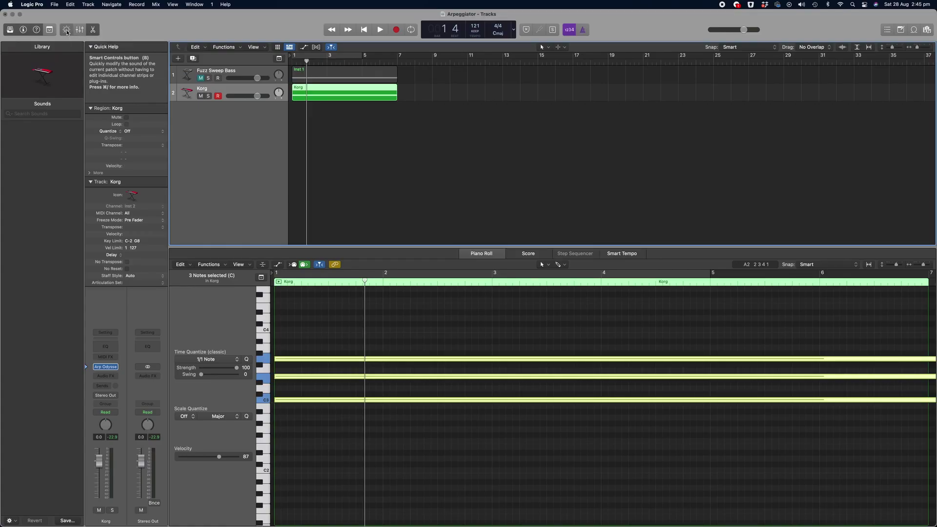
Step: Show the Korg track's Smart Controls, with Noise Color, Porta Time and VCO1 Coarse
left_click(67, 30)
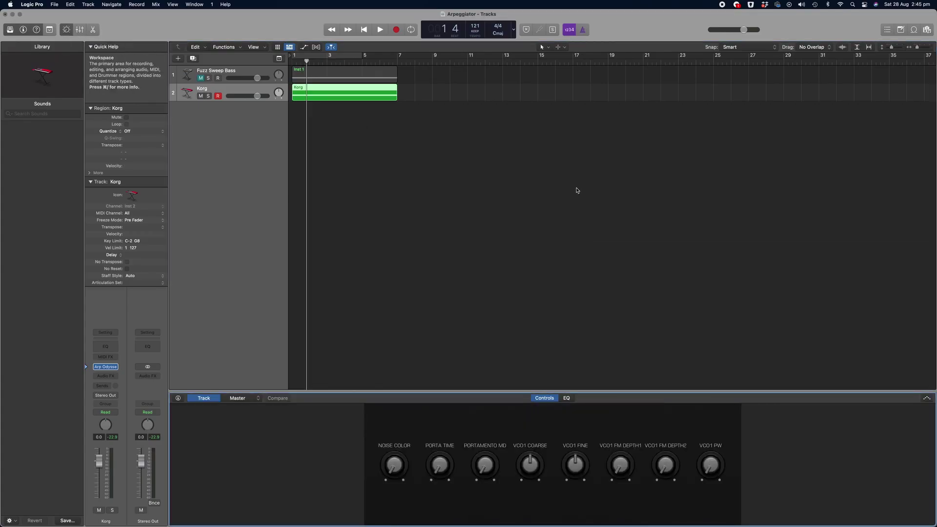
Step: Turn on the Korg track's arpeggiator with the Complex Chord Groove 08 preset
left_click(926, 399)
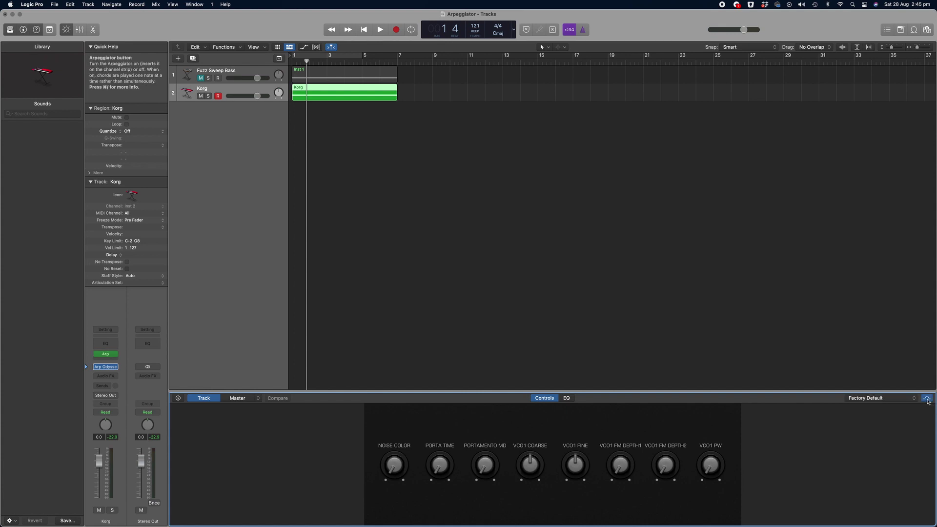
left_click(926, 399)
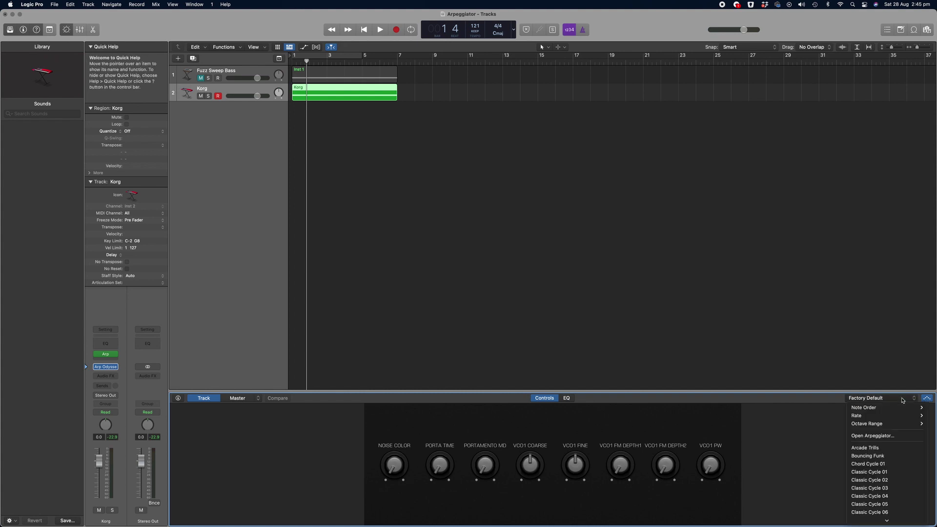
mouse_move(895, 419)
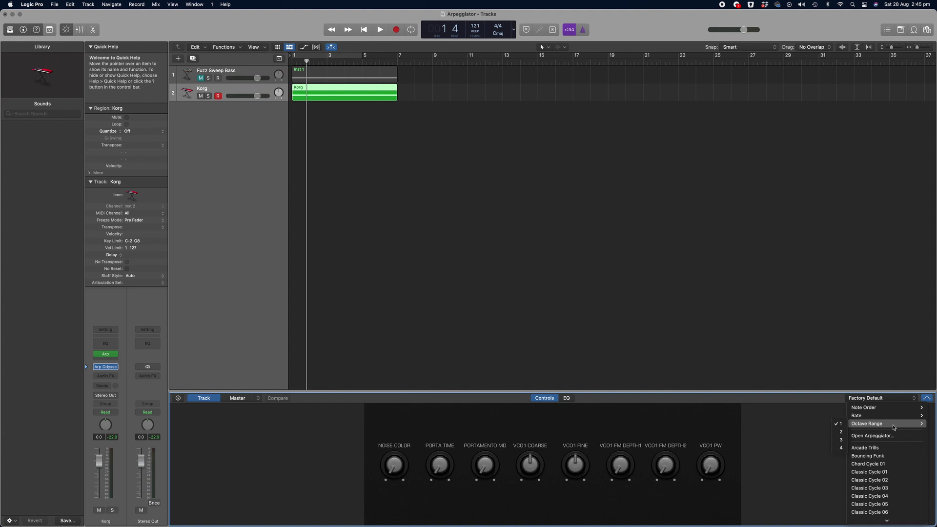
scroll(886, 472, "down", 5)
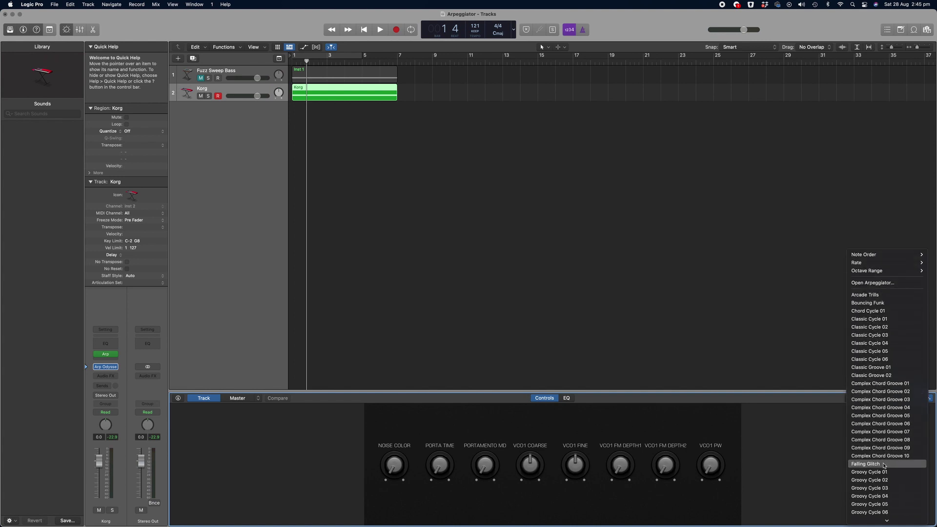
left_click(878, 442)
Step: Play the arpeggio, switch to Groovy Cycle 08, then stop playback
left_click(350, 112)
key("space")
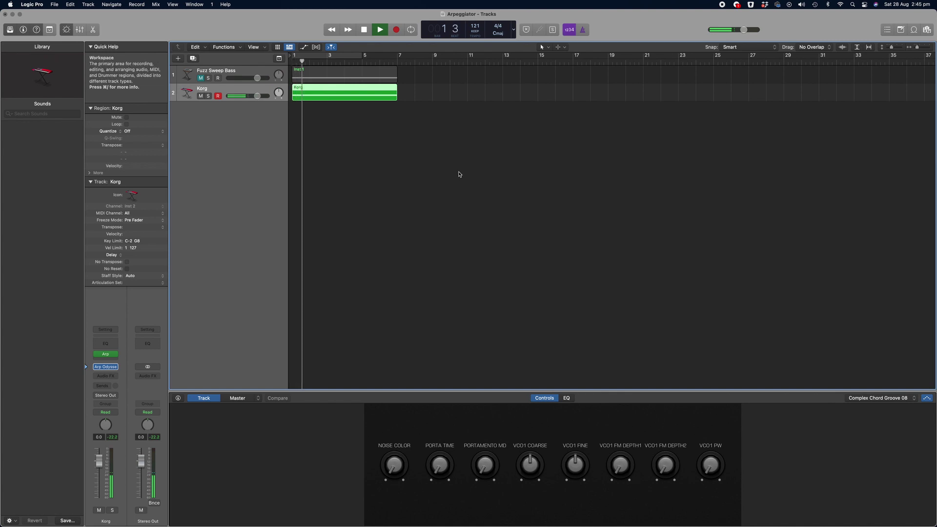
key("]")
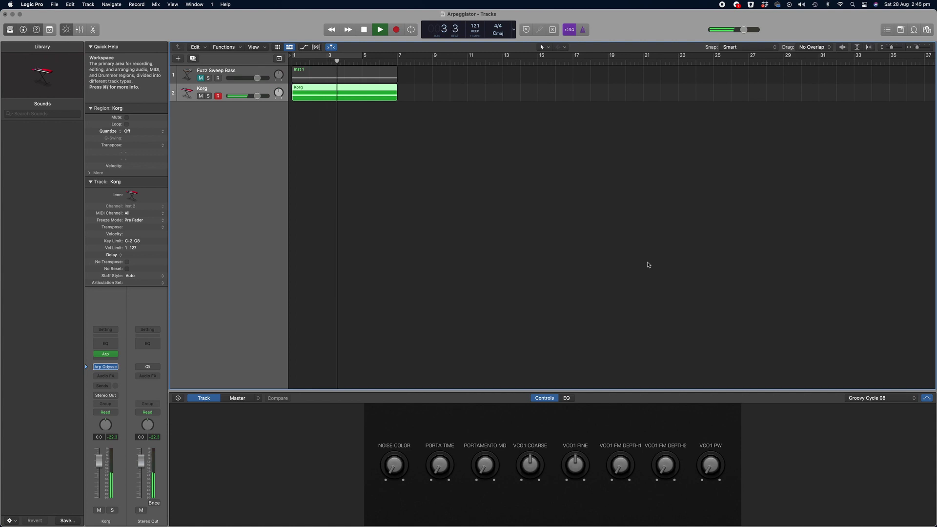
key("space")
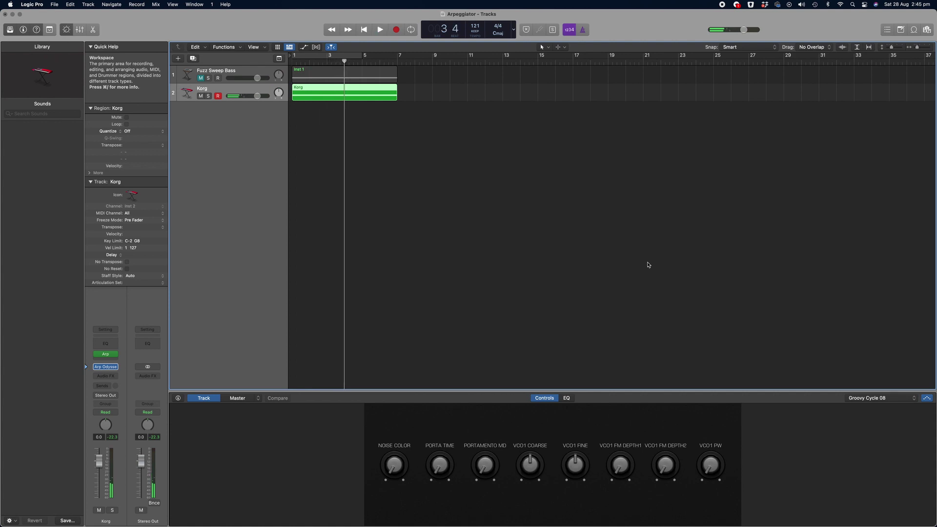
left_click(878, 397)
mouse_move(894, 428)
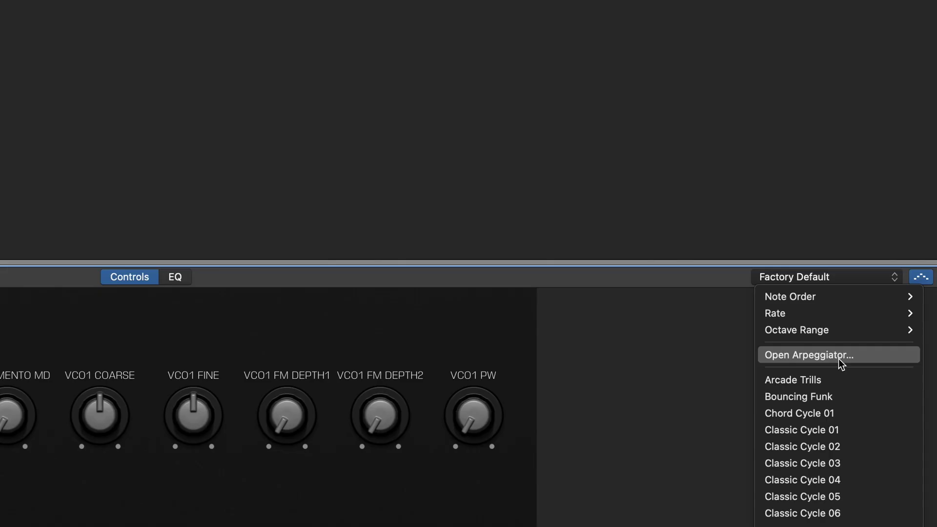
Step: Choose Open Arpeggiator and show the Korg channel's MIDI FX plug-in list
left_click(829, 355)
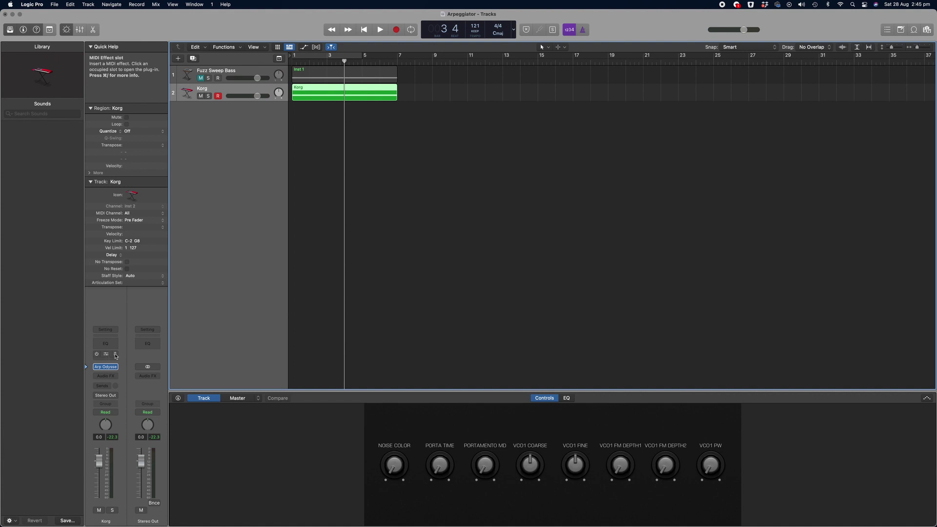
left_click(115, 355)
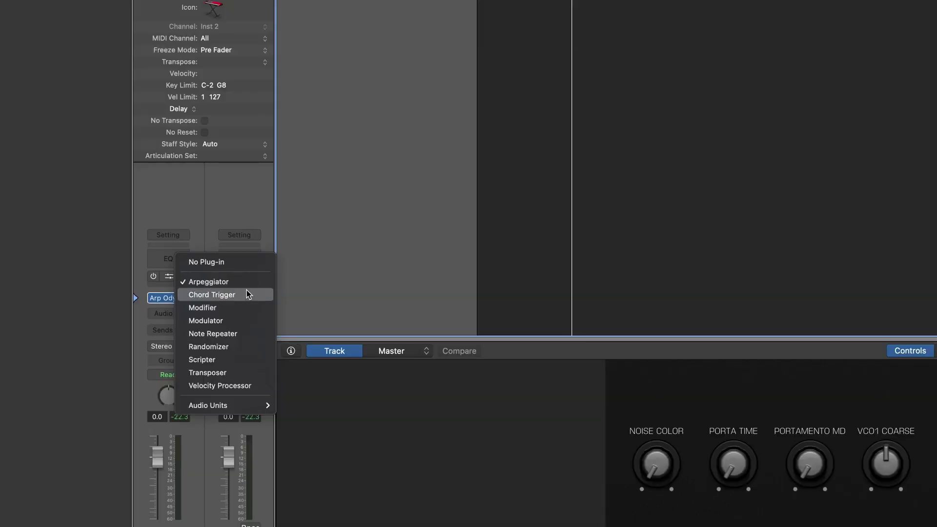
Step: Open the Arpeggiator editor beside the tracks and load the Bouncing Funk preset
left_click(247, 287)
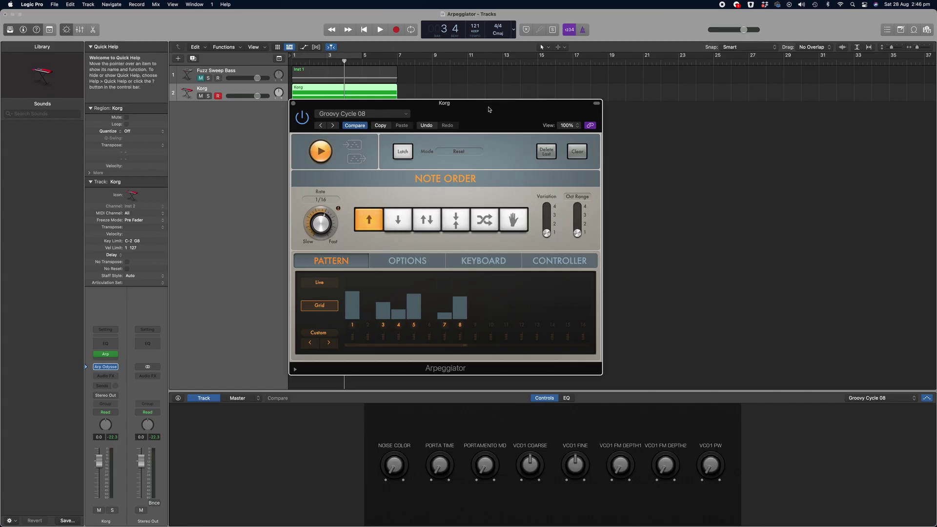
left_click_drag(485, 109, 585, 132)
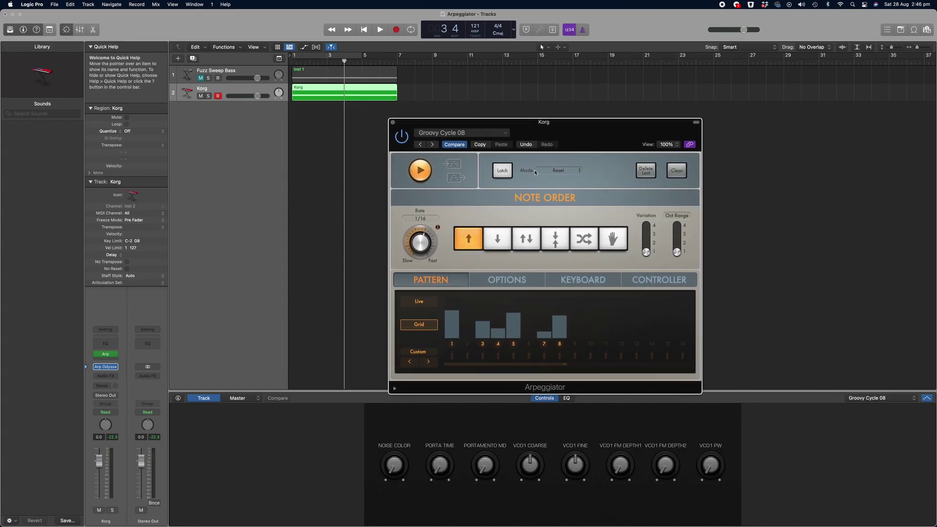
left_click(481, 133)
left_click(467, 292)
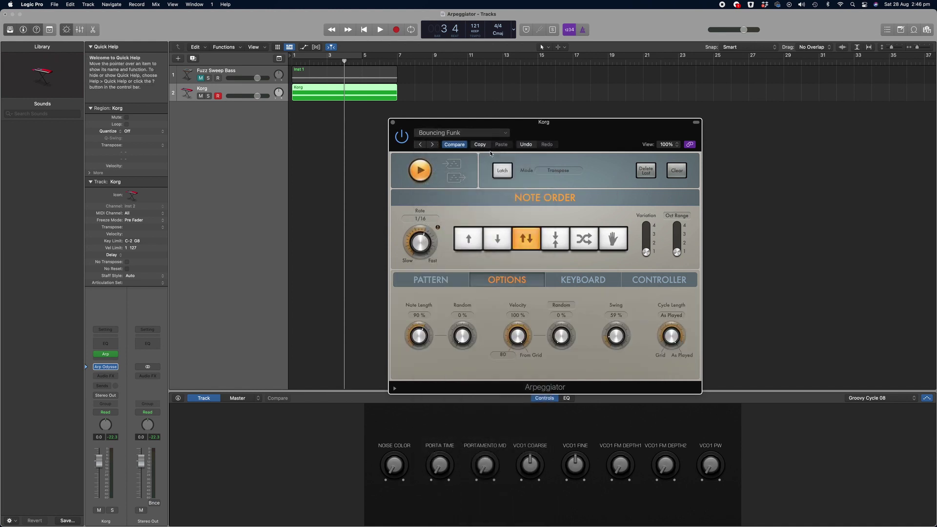
Step: Set the arpeggio note order to Down and start playback
left_click(470, 244)
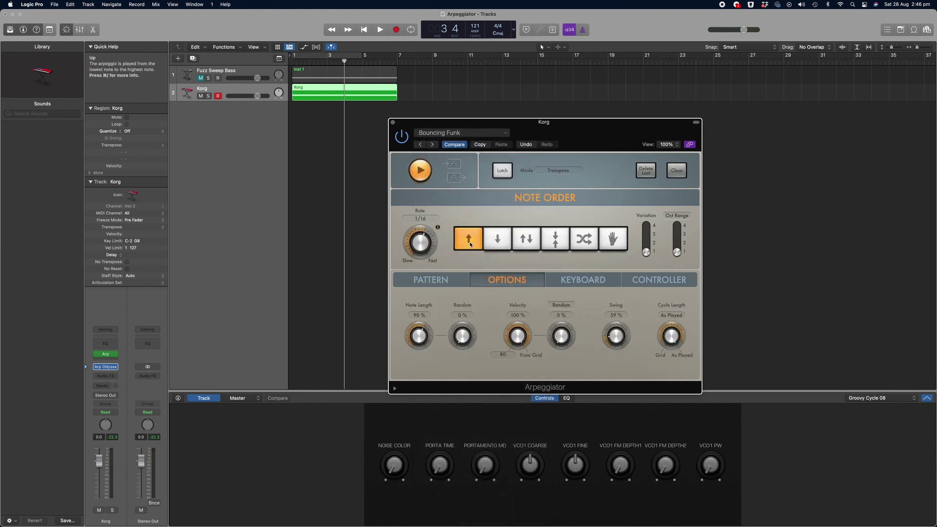
scroll(406, 261, "up", 3)
left_click(497, 239)
key("space")
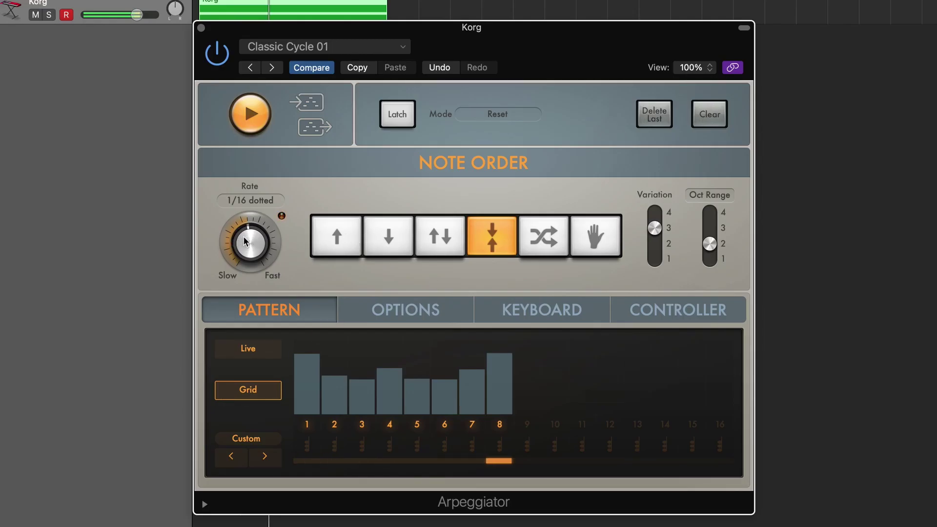
Step: Set the arpeggio to play Up with Variation and Octave Range both at 1
left_click(354, 235)
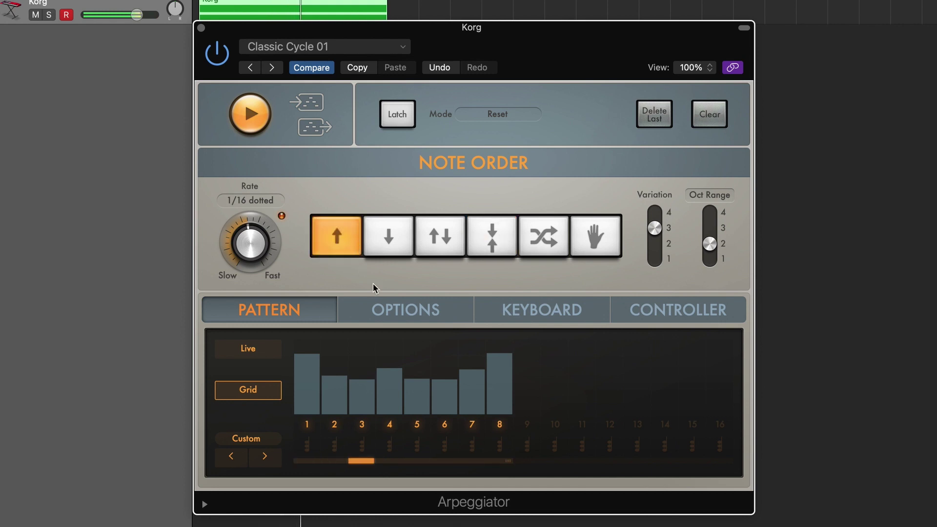
left_click_drag(654, 227, 654, 266)
left_click_drag(710, 244, 707, 287)
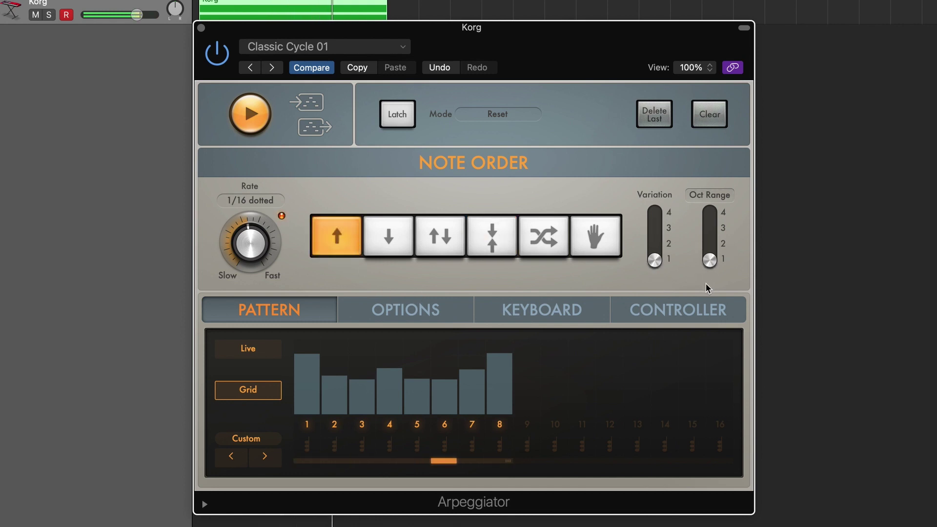
Step: Step through the Classic Cycle presets to Classic Groove 02
left_click(270, 71)
left_click(272, 71)
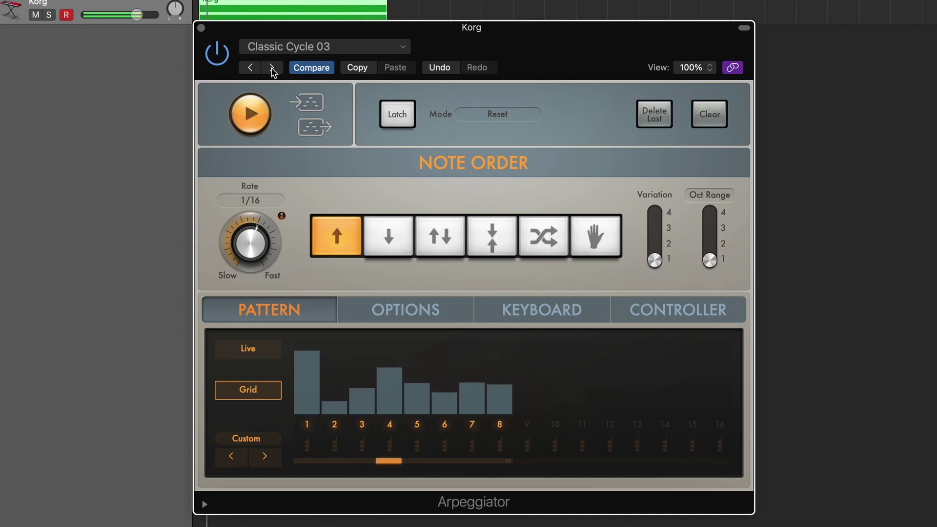
left_click(272, 69)
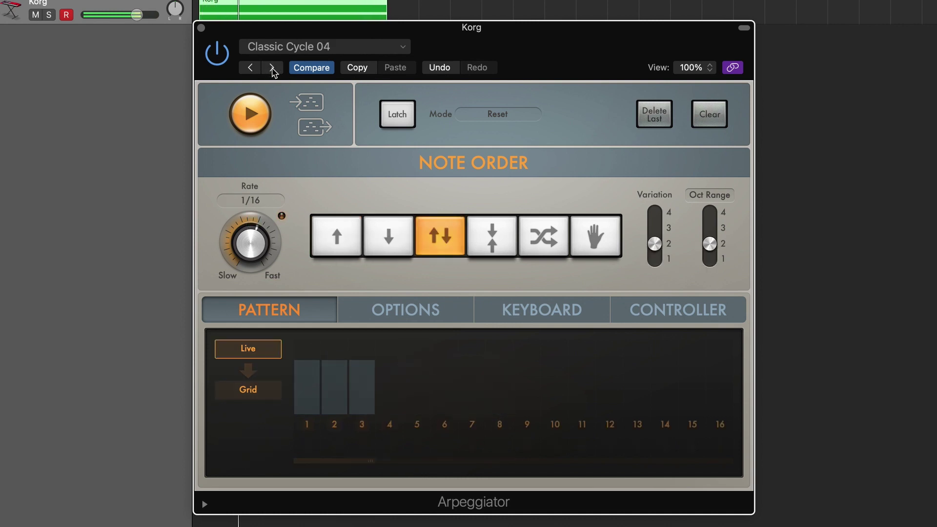
left_click(252, 69)
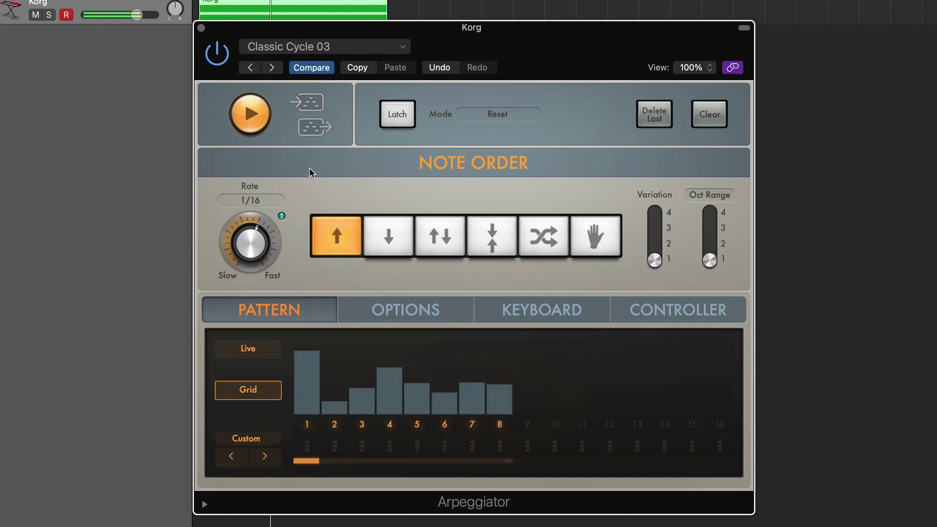
left_click(272, 68)
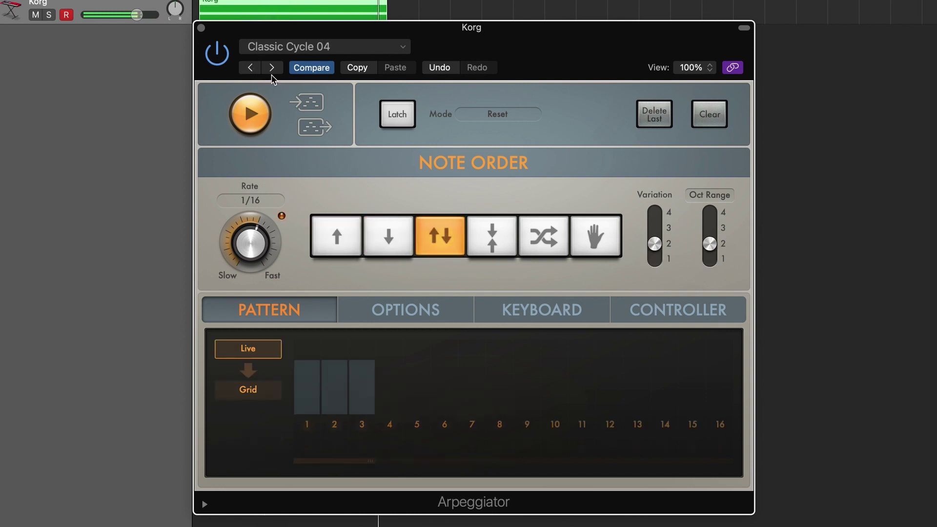
left_click(273, 69)
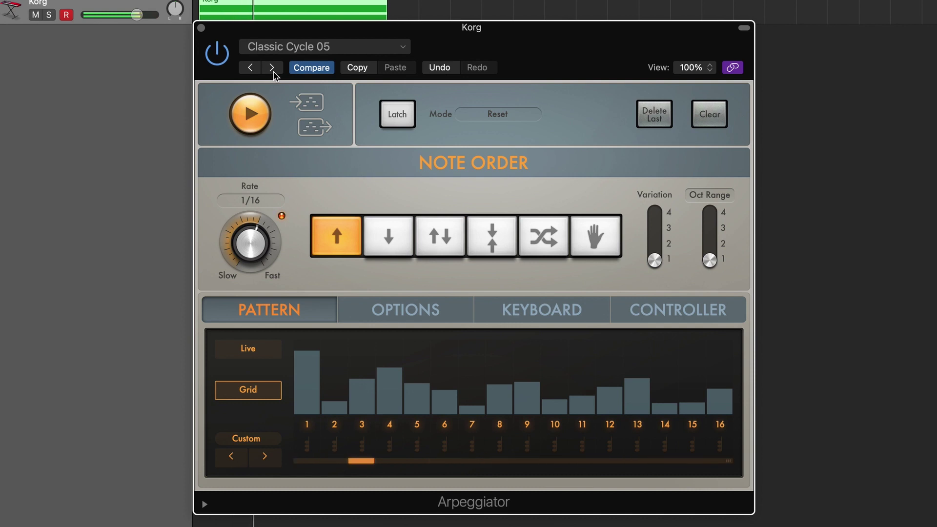
left_click(273, 69)
left_click(272, 69)
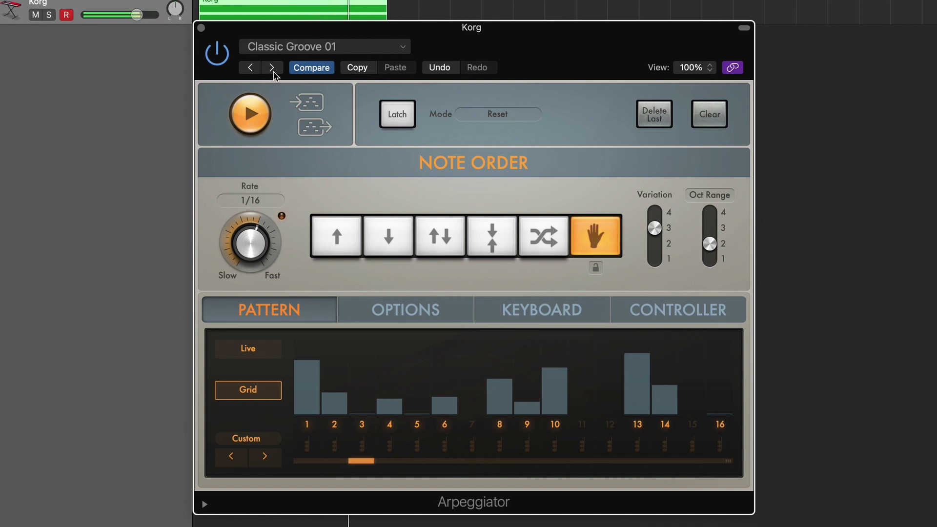
left_click(273, 69)
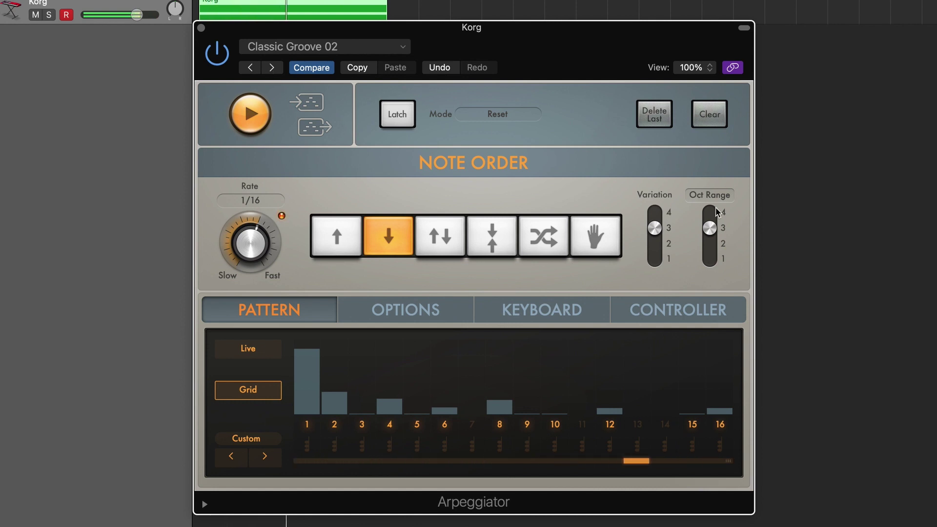
Step: Switch the arpeggio to up-and-down and select the Complex Chord Groove 02 pattern
left_click(654, 243)
mouse_move(709, 228)
left_mouse_down()
mouse_move(710, 213)
mouse_move(710, 243)
left_mouse_up()
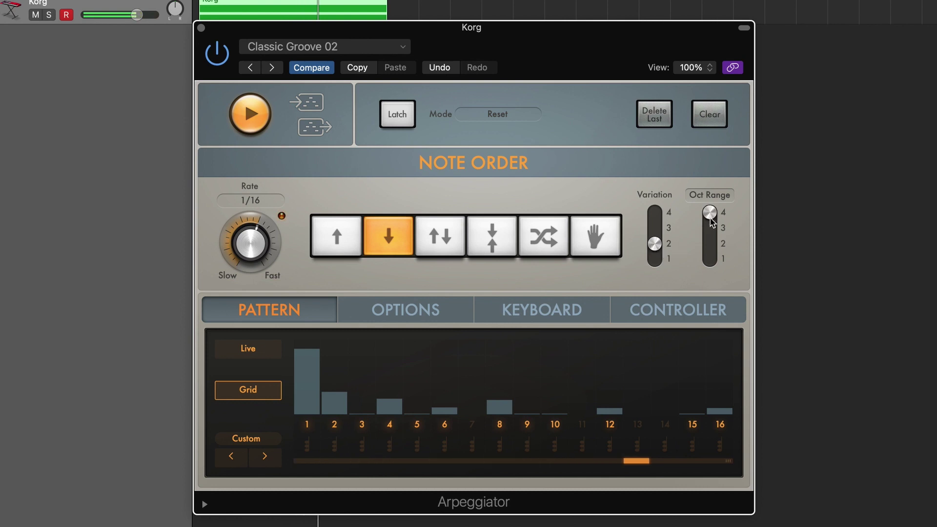
left_click(431, 245)
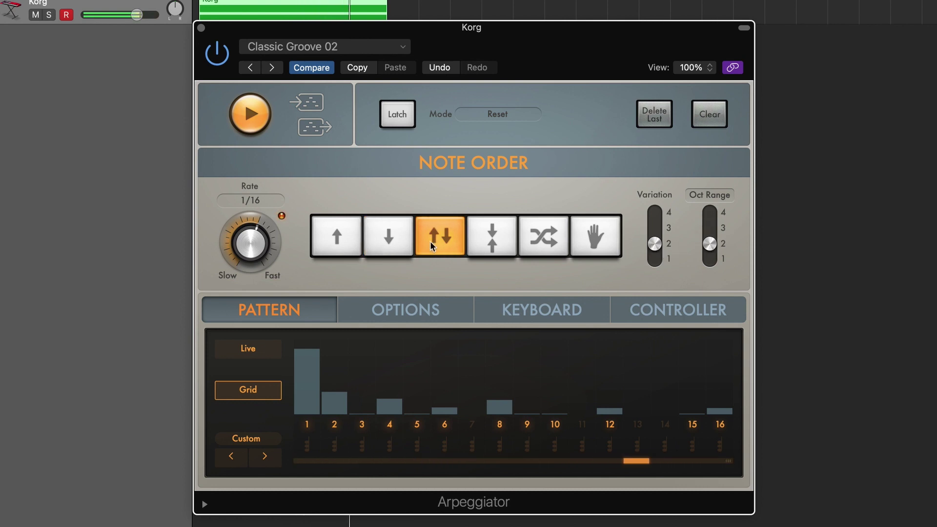
left_click(271, 68)
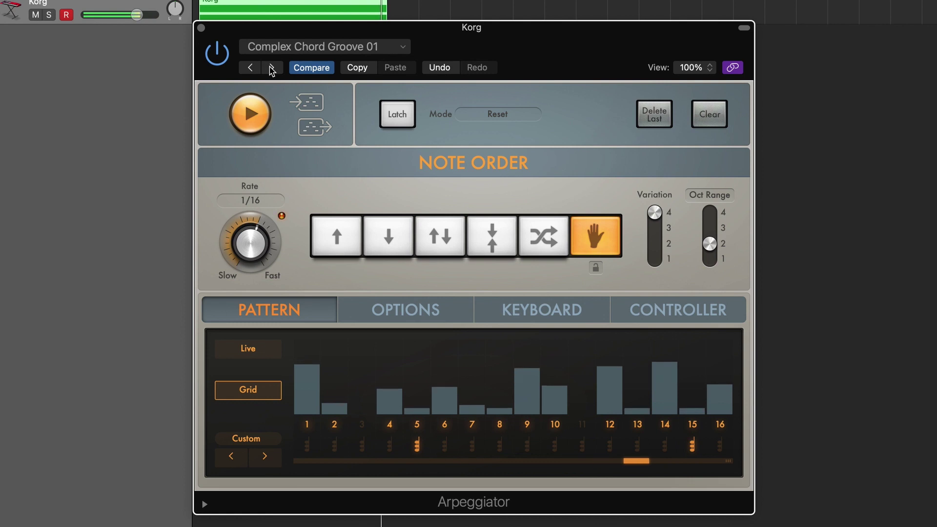
left_click(272, 68)
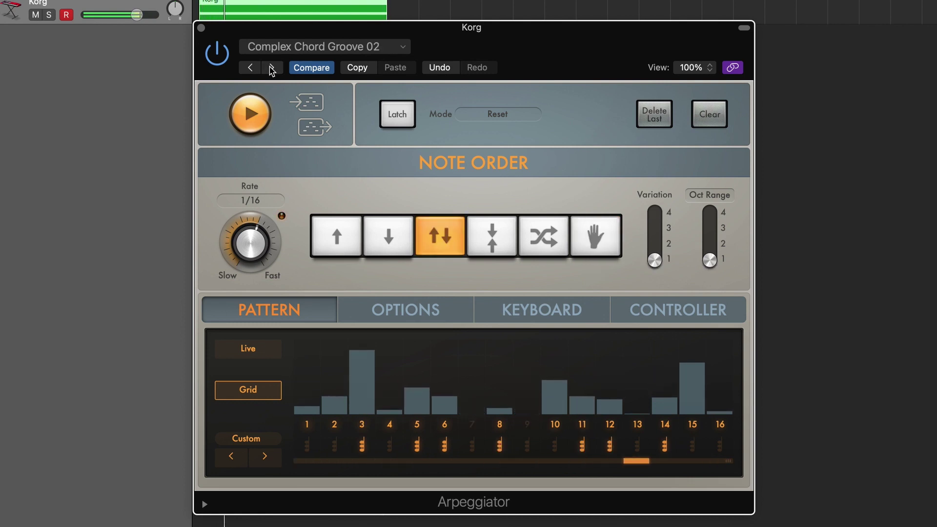
Step: Set Variation 2 and a 3-octave range, raise pattern steps 4 and 9, and show note options
left_click_drag(654, 259, 654, 244)
left_click_drag(710, 259, 709, 241)
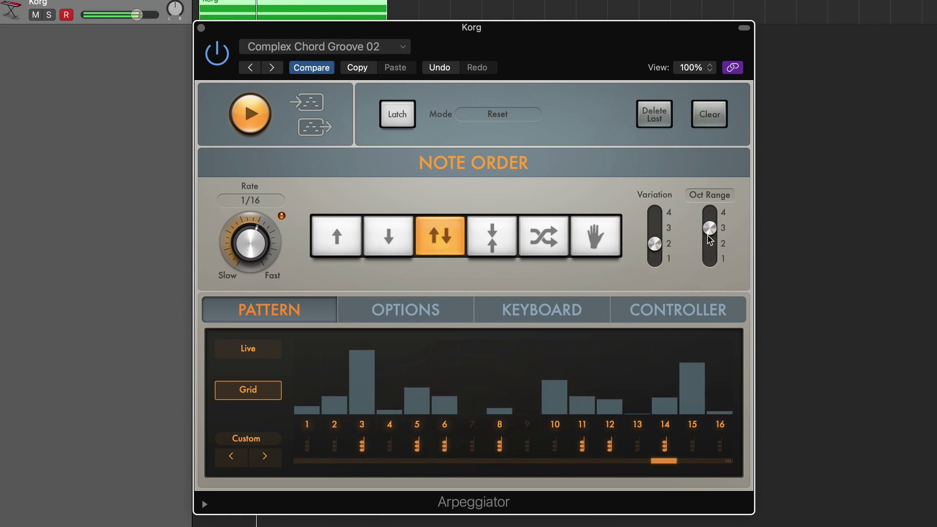
left_click(390, 400)
left_click_drag(527, 411, 530, 372)
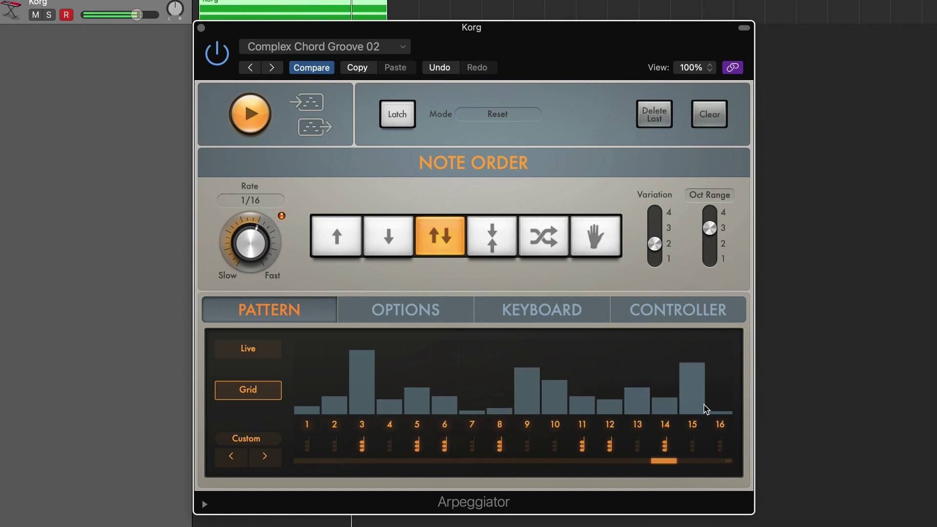
left_click(407, 310)
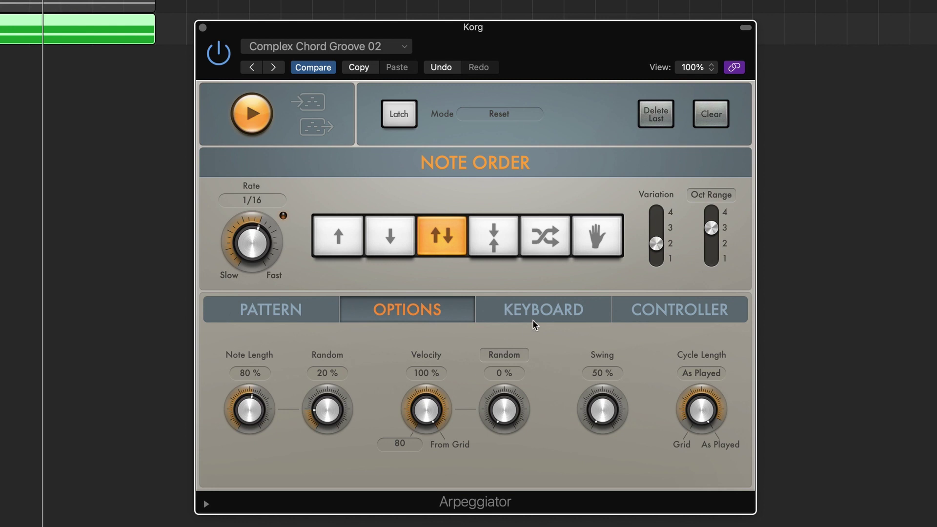
Step: Snap the arpeggiator's notes to a D# Major scale and start project playback
left_click(542, 311)
left_click(499, 346)
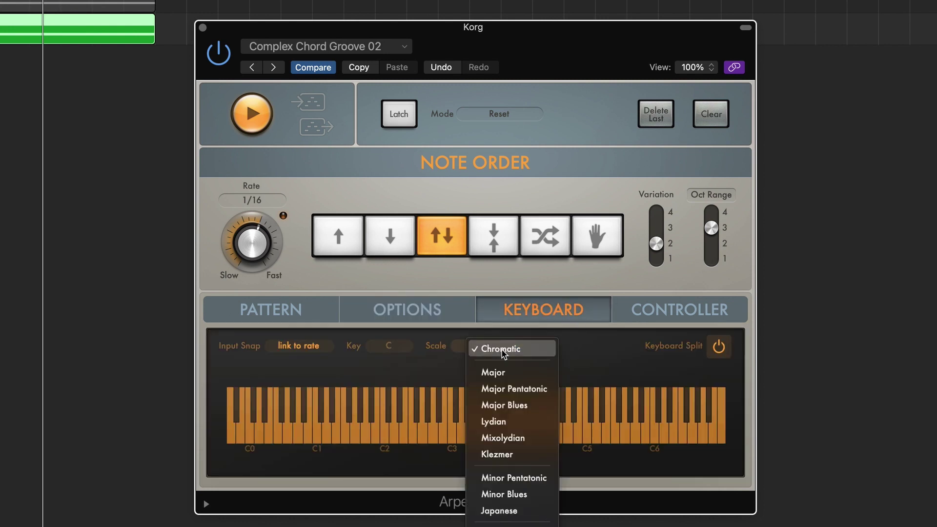
left_click(503, 373)
left_click(391, 347)
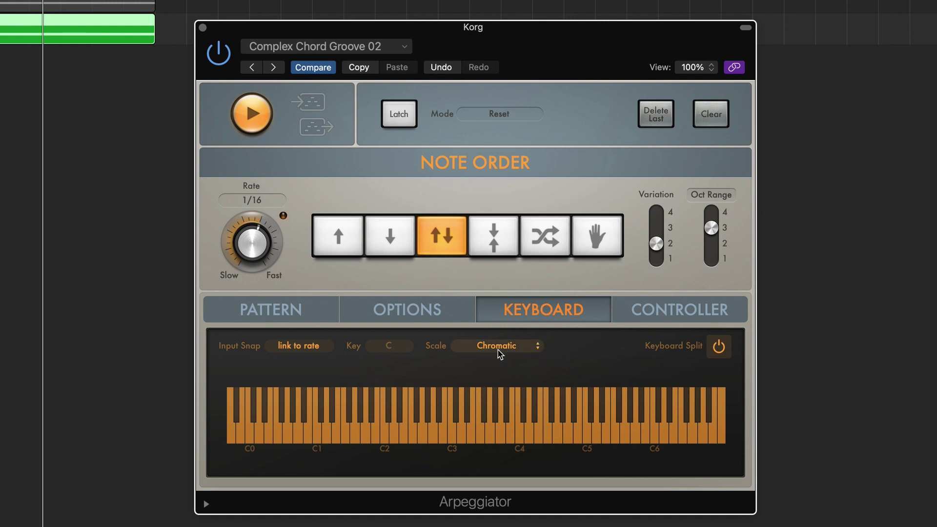
left_click(499, 353)
left_click(505, 373)
left_click(390, 346)
left_click(395, 398)
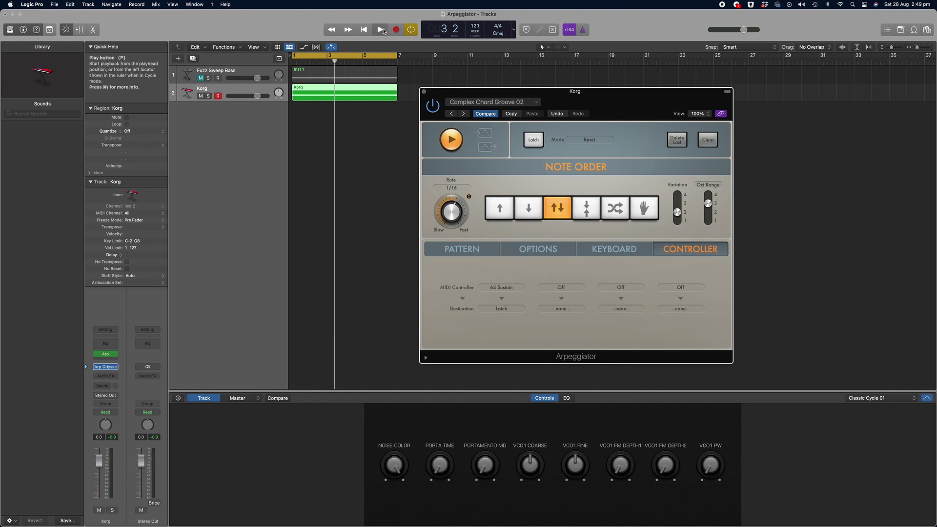
left_click(381, 30)
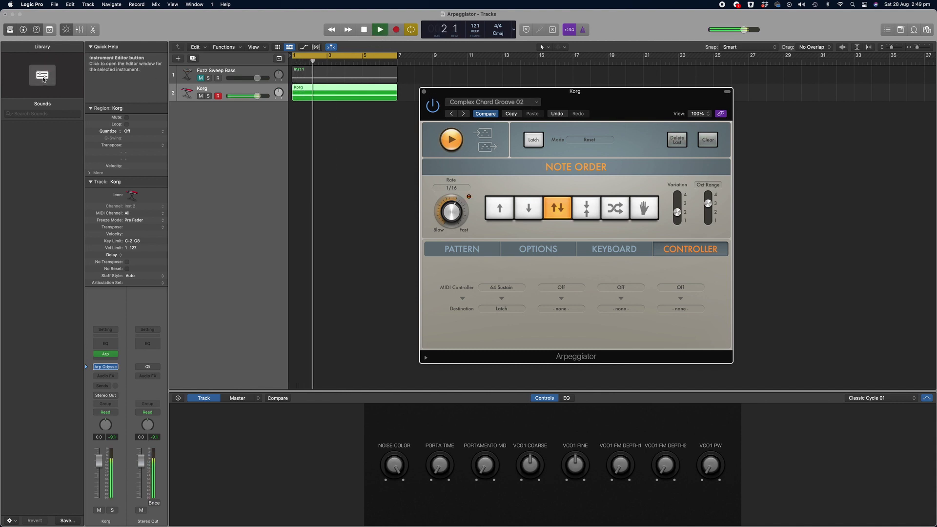
Step: Step the Arp Odyssey's presets forward until 031: Daphrase is loaded
left_click(106, 366)
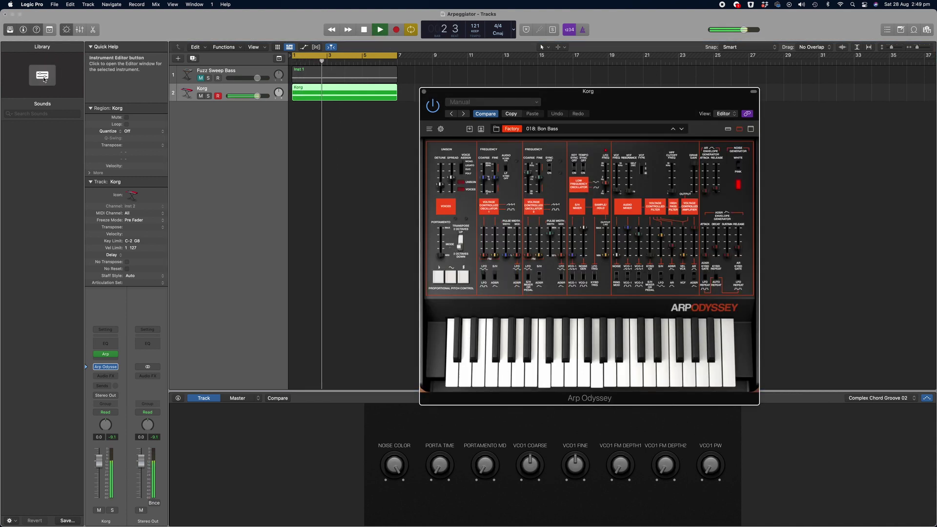
left_click(681, 129)
left_click(681, 129)
left_click(682, 129)
left_click(682, 129)
left_click(681, 129)
left_click(682, 128)
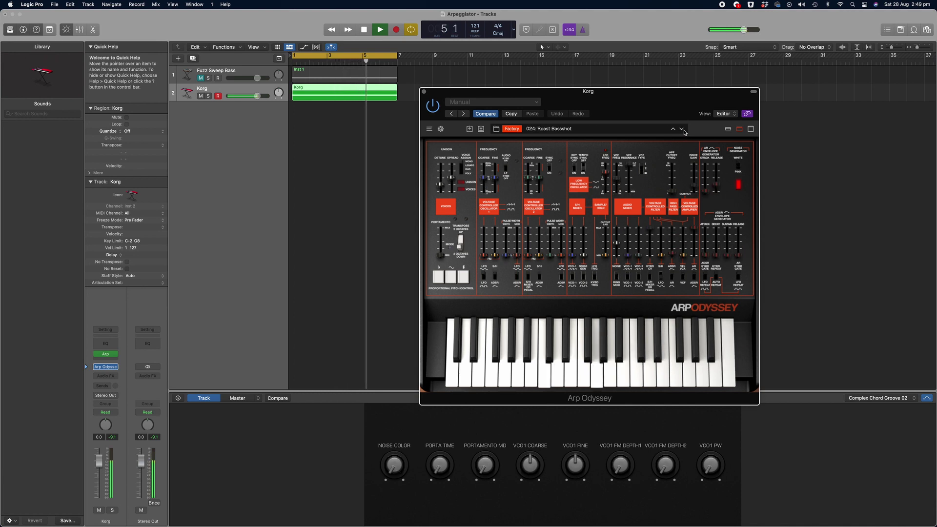
left_click(682, 129)
left_click(681, 128)
left_click(681, 128)
left_click(682, 129)
left_click(682, 129)
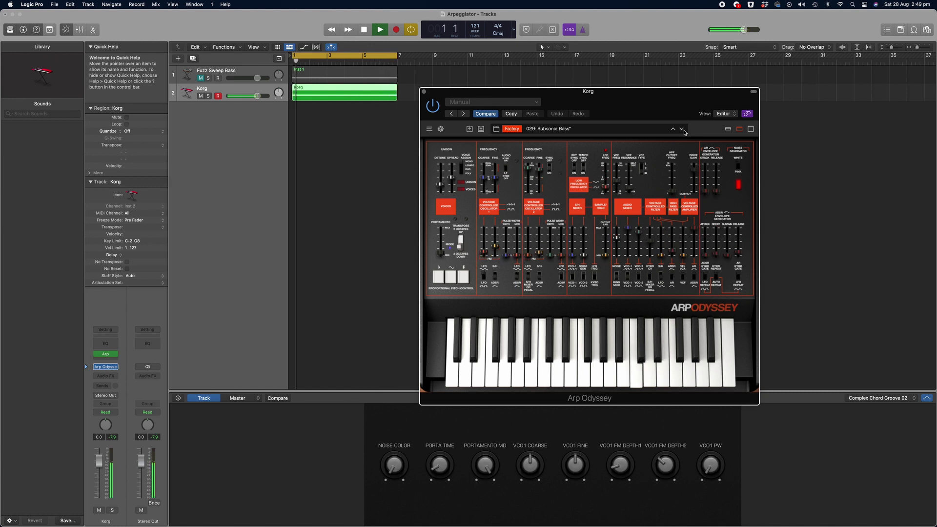
left_click(682, 129)
left_click(682, 129)
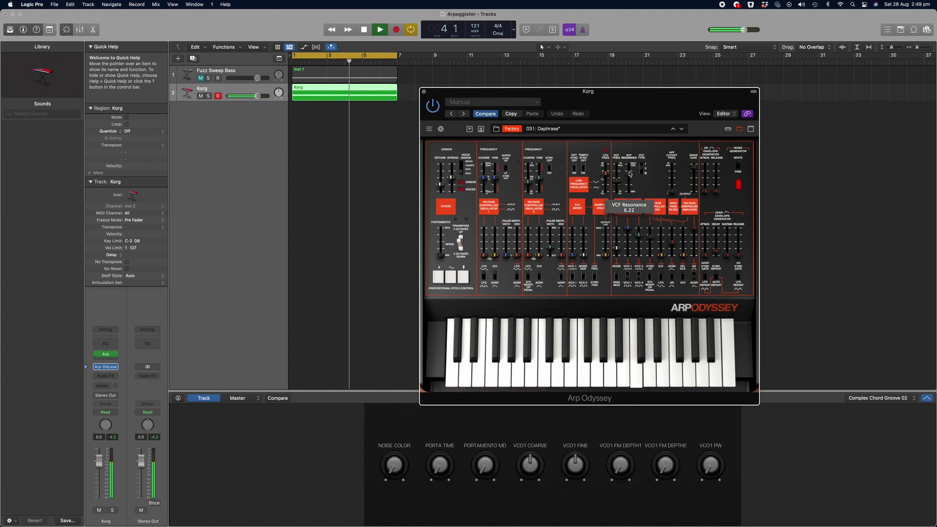
Step: Tweak the synth's filter settings (VCF Resonance, HPF Cutoff, VCF Frequency) and close its window
left_click(667, 177)
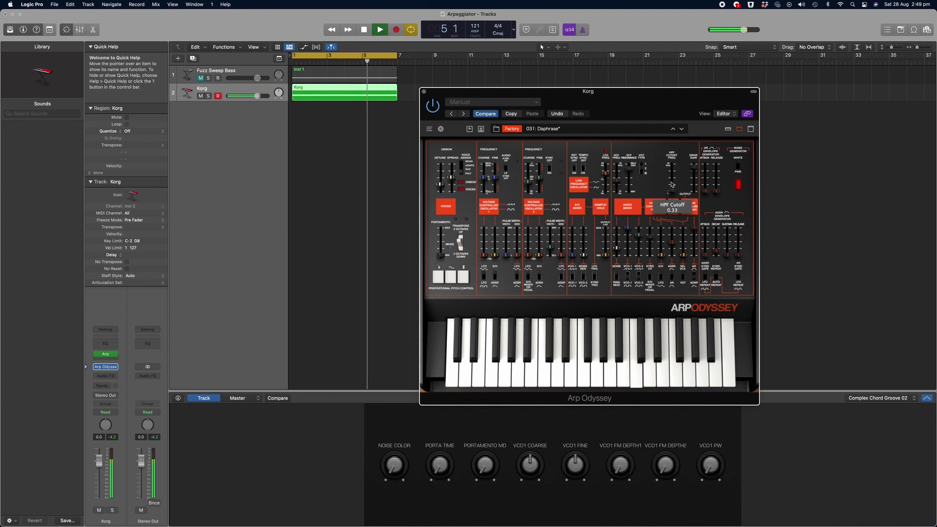
mouse_move(616, 181)
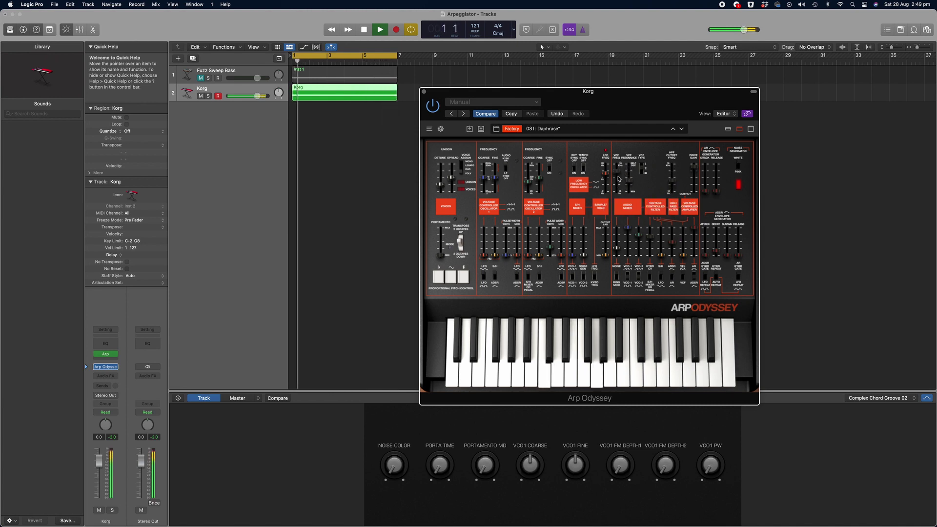
left_click(423, 92)
Step: Add an empty-channel-strip track with the Roland TR-909 kit and create a pattern region on it
left_click(177, 59)
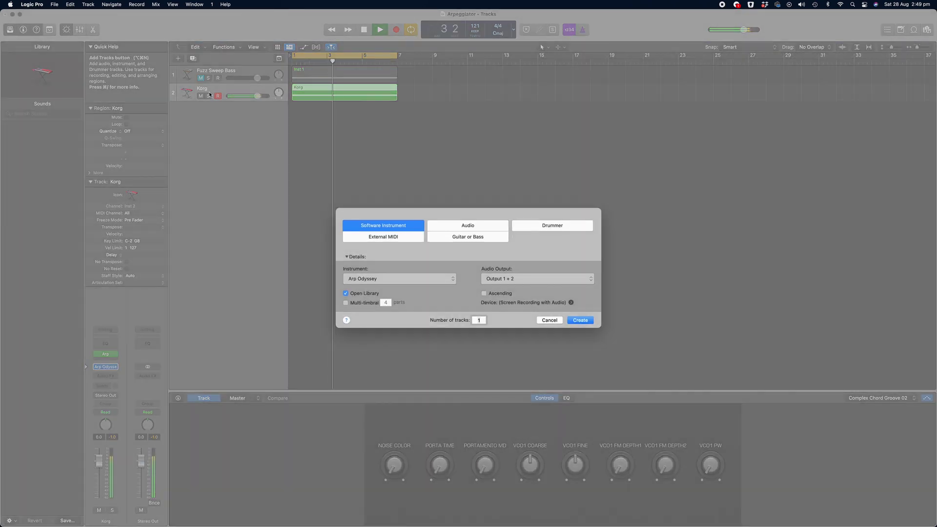
left_click(414, 279)
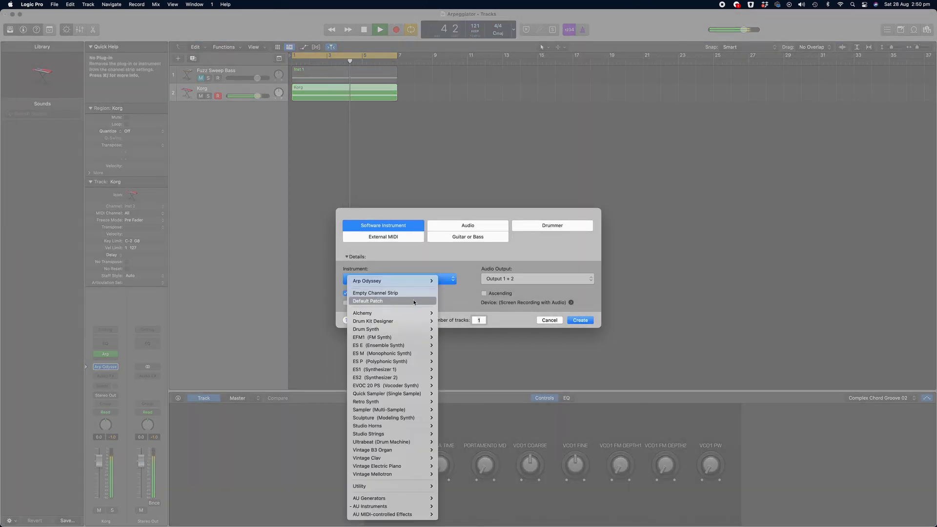
left_click(412, 295)
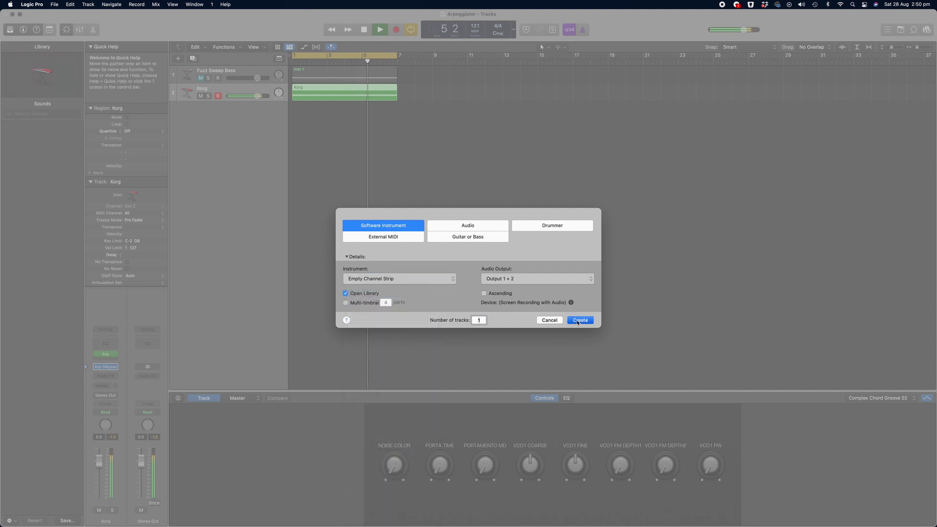
left_click(580, 320)
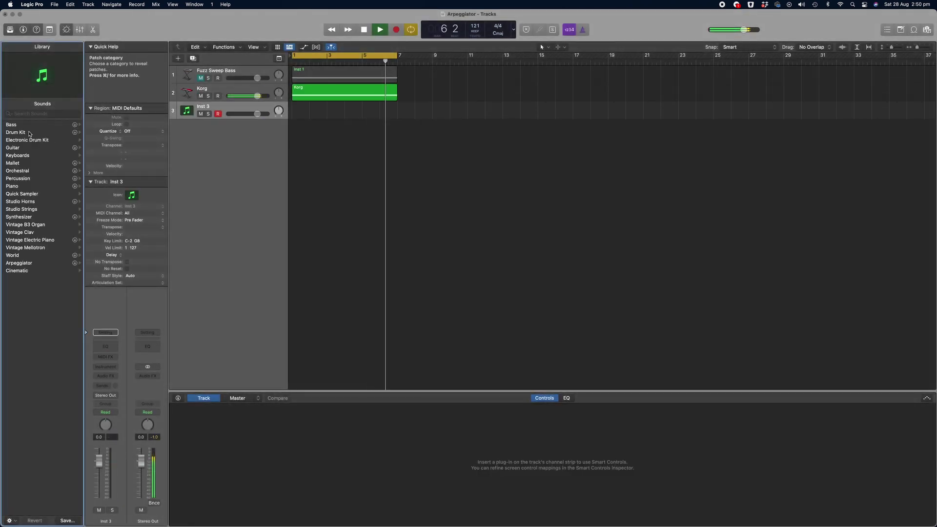
left_click(27, 140)
right_click(301, 112)
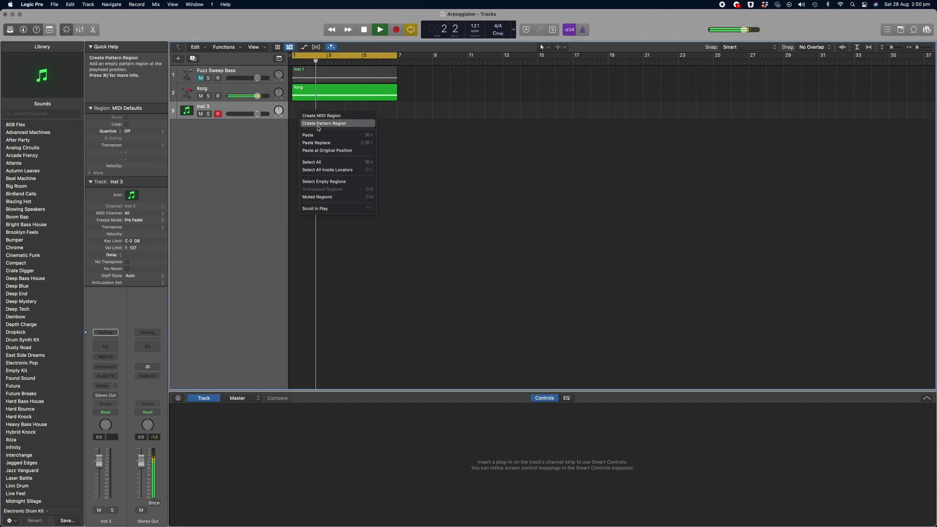
left_click(319, 124)
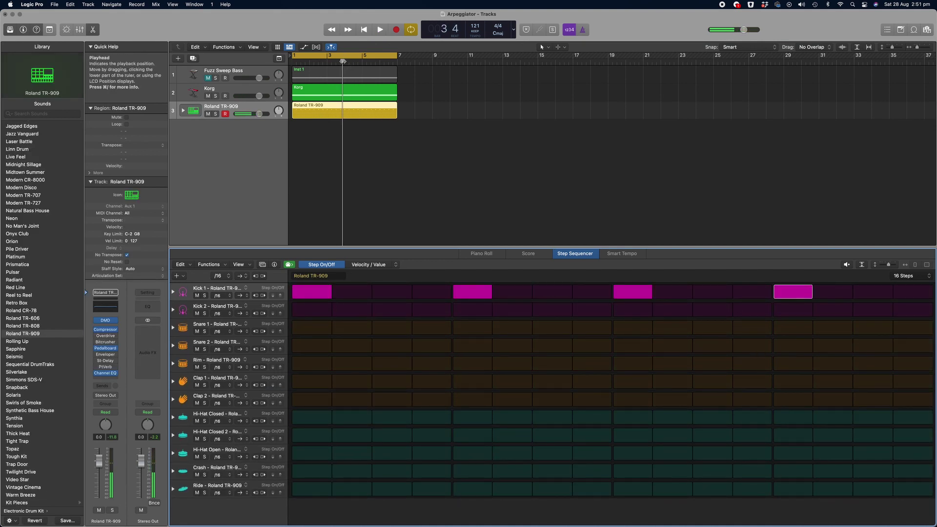
Step: Return the playhead to the start and briefly inspect the drum track's compressor settings
left_click(269, 67)
key("Return")
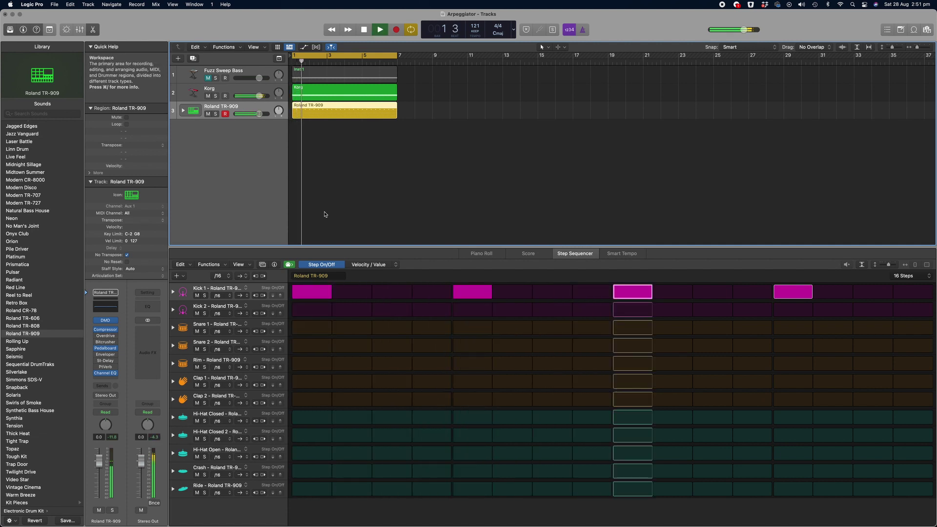
left_click(107, 332)
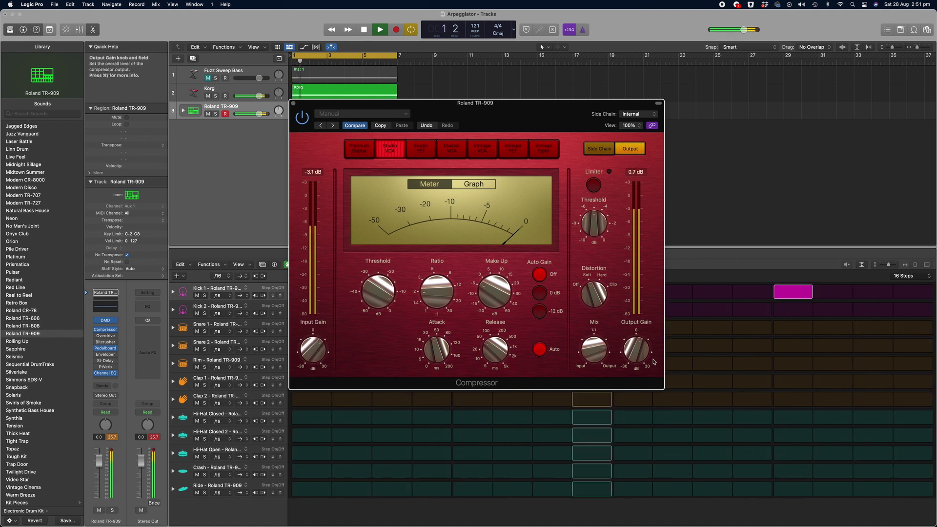
key("super+w")
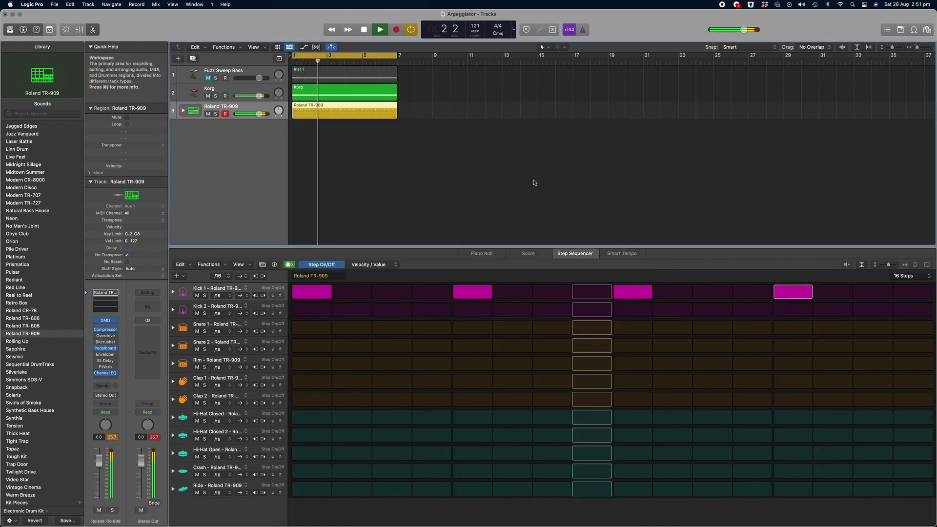
Step: Add Snare 1 on steps 5 and 13, and Hi-Hat Closed on steps 1, 2, 4, 5, 7, 9, 13, 15, 16
left_click(471, 328)
left_click(789, 329)
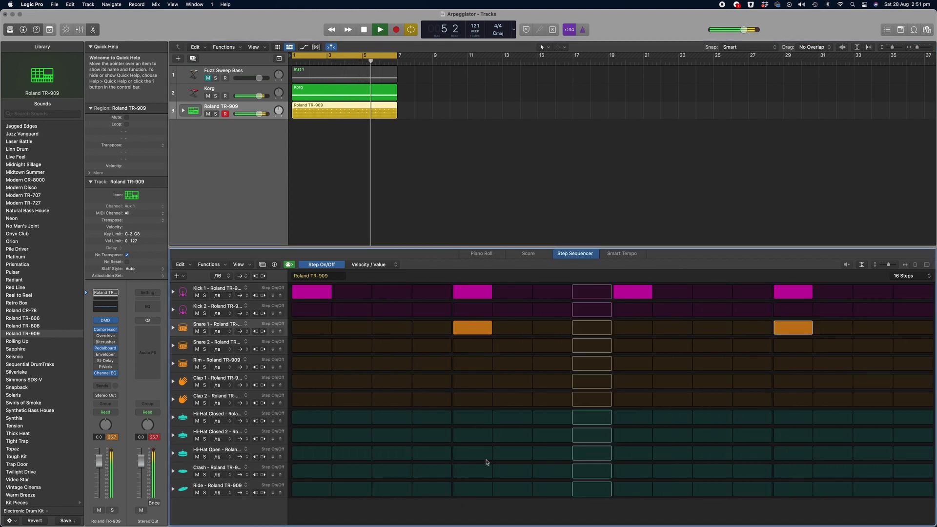
left_click(471, 420)
left_click(431, 419)
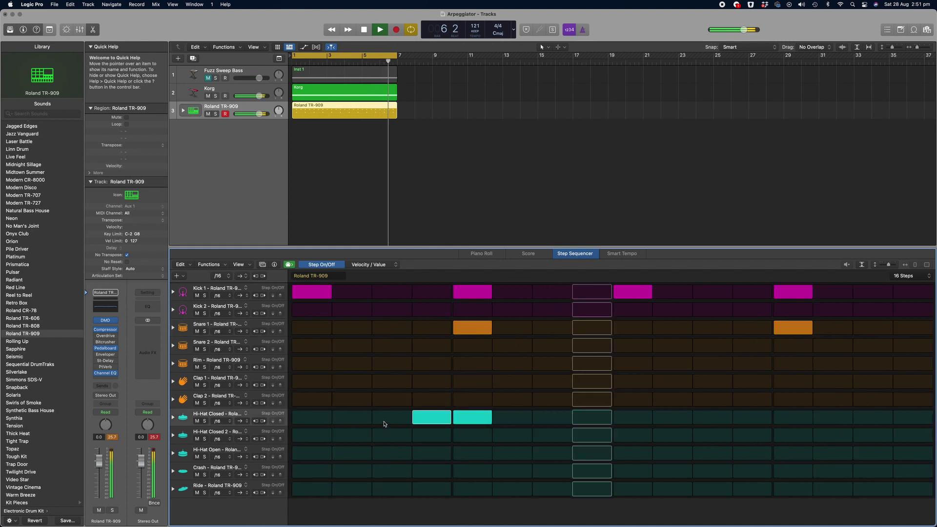
left_click(351, 419)
left_click(633, 418)
left_click(793, 419)
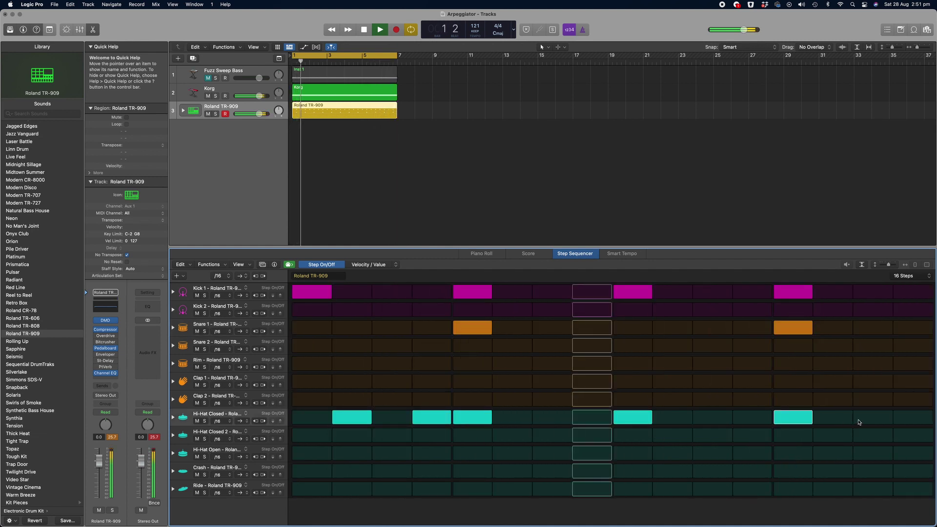
left_click(873, 419)
left_click(912, 419)
left_click(312, 418)
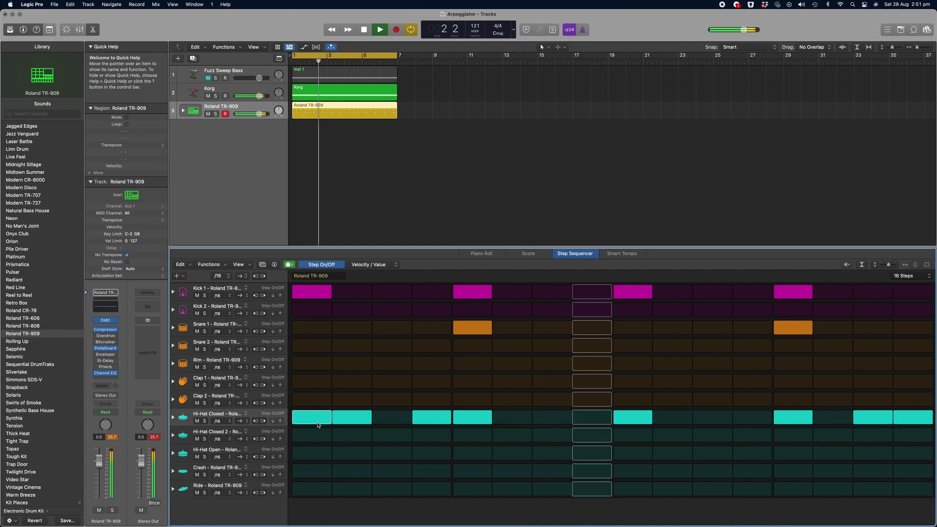
left_click(552, 420)
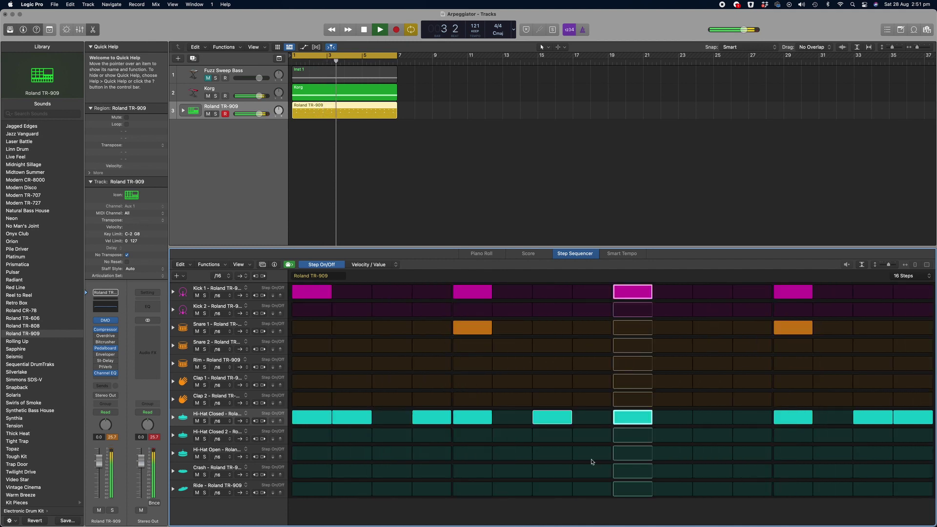
Step: Add Hi-Hat Closed 2 on steps 3, 6, 10, 12 and 14, then show the Korg track's notes
left_click(672, 435)
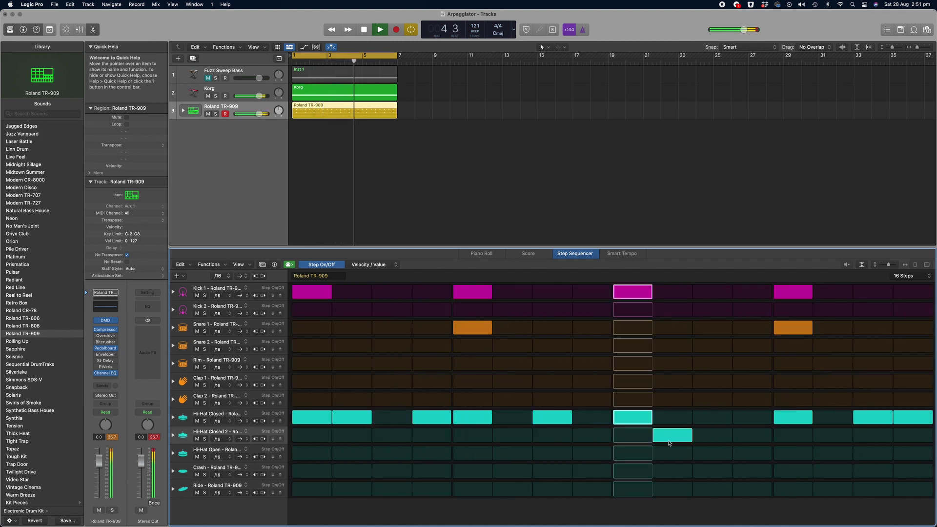
left_click(752, 435)
left_click(512, 436)
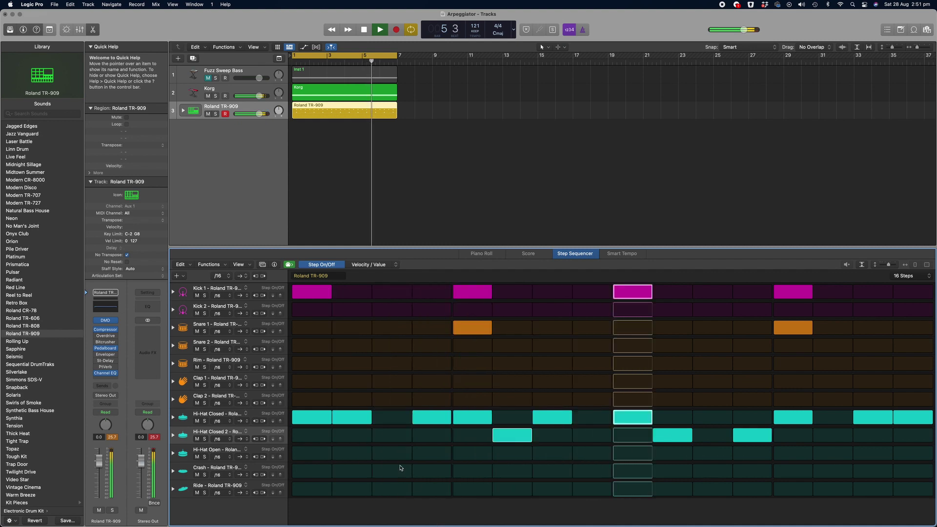
left_click(392, 435)
left_click(833, 435)
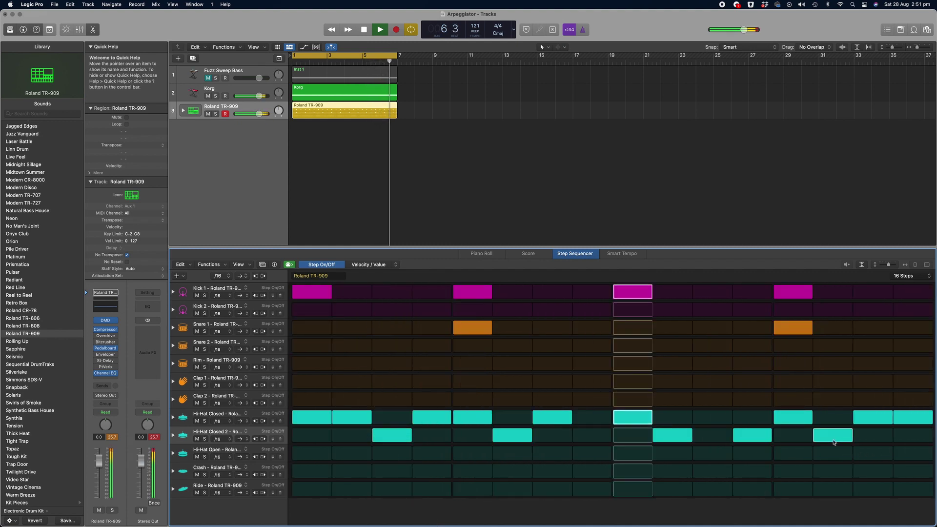
left_click(211, 90)
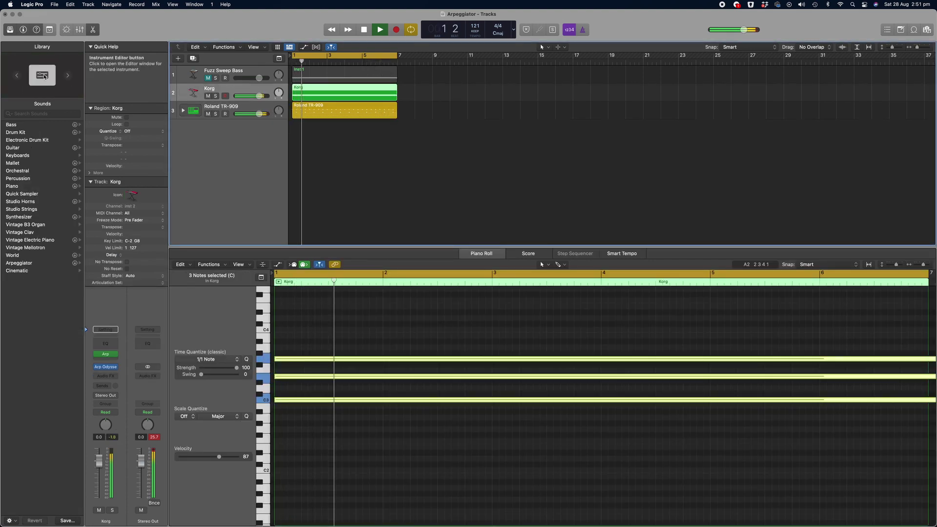
Step: Adjust the Arp Odyssey's VCF Resonance and raise VCF Frequency to about 3.28, then close the synth
left_click(106, 367)
left_click_drag(629, 182, 629, 177)
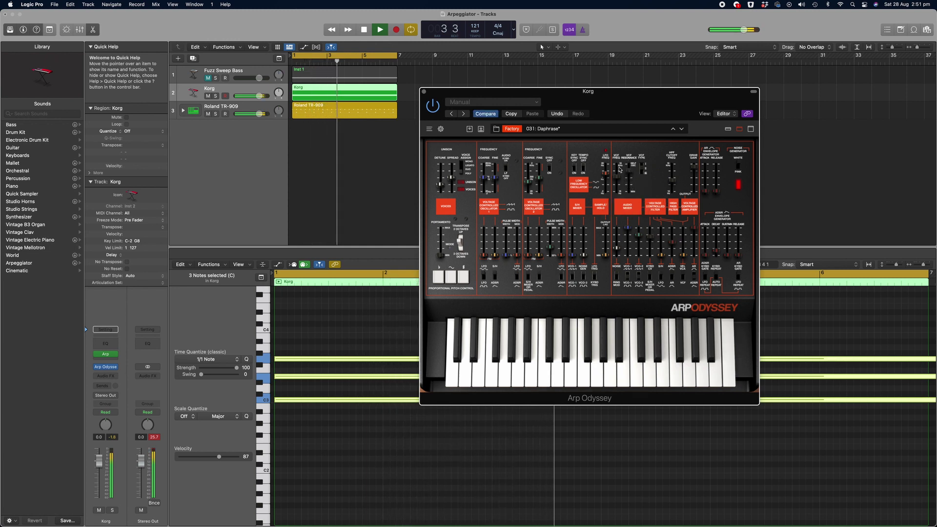
left_click_drag(618, 192, 617, 152)
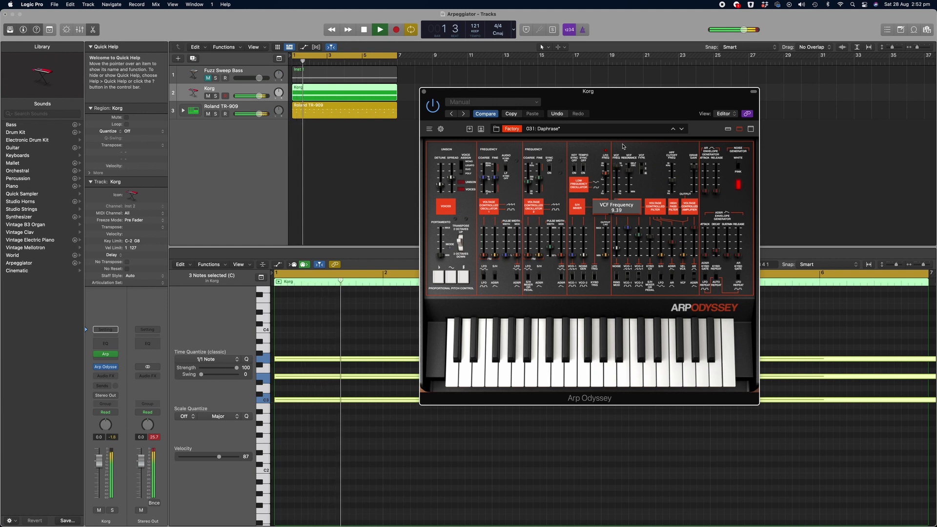
mouse_move(629, 183)
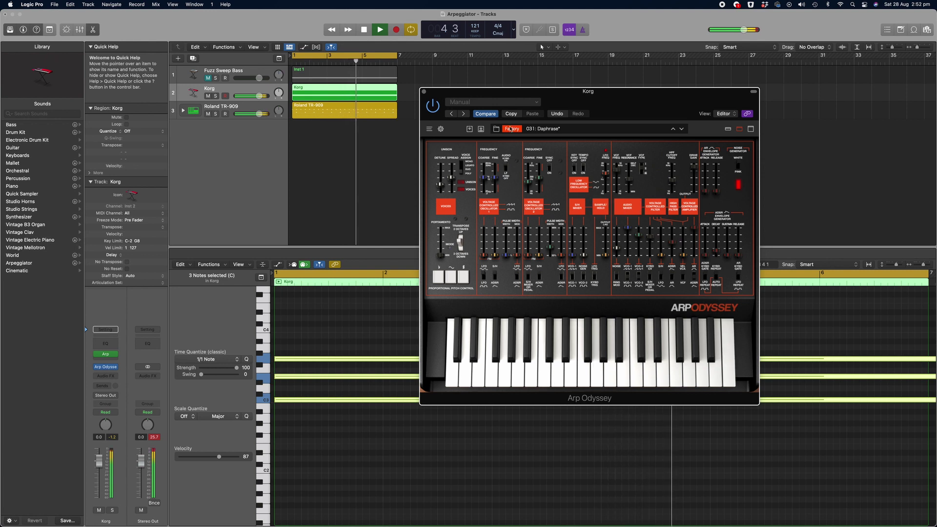
key("super+w")
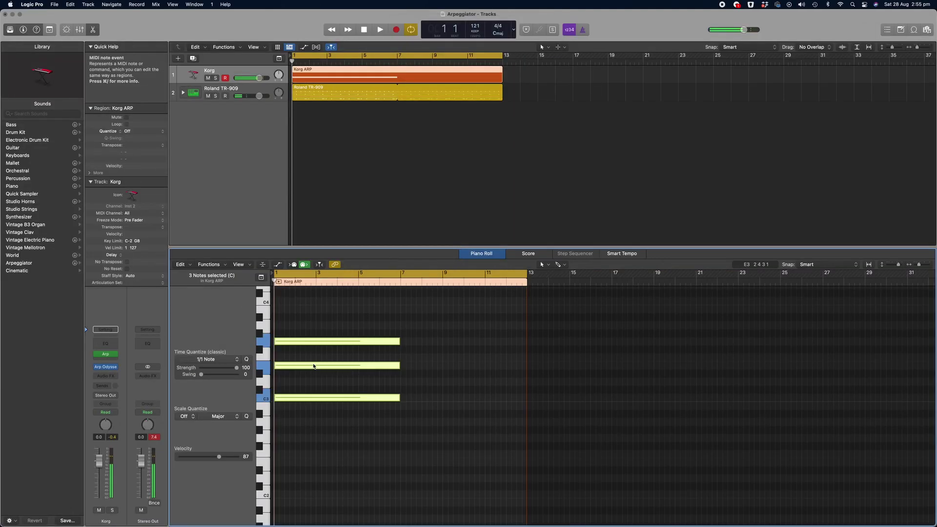
Step: Option-drag the three-note chord to bar 7 as a copy and start playback
left_click_drag(322, 365, 438, 358)
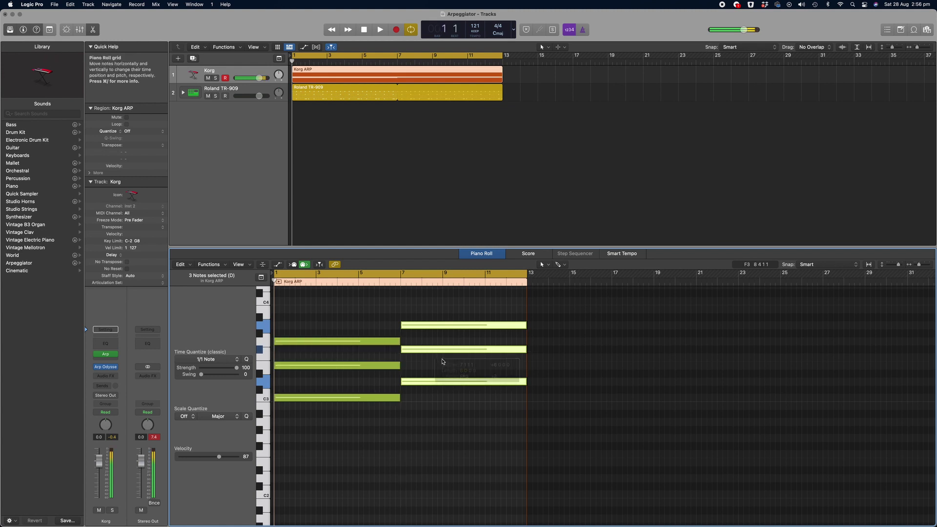
key("space")
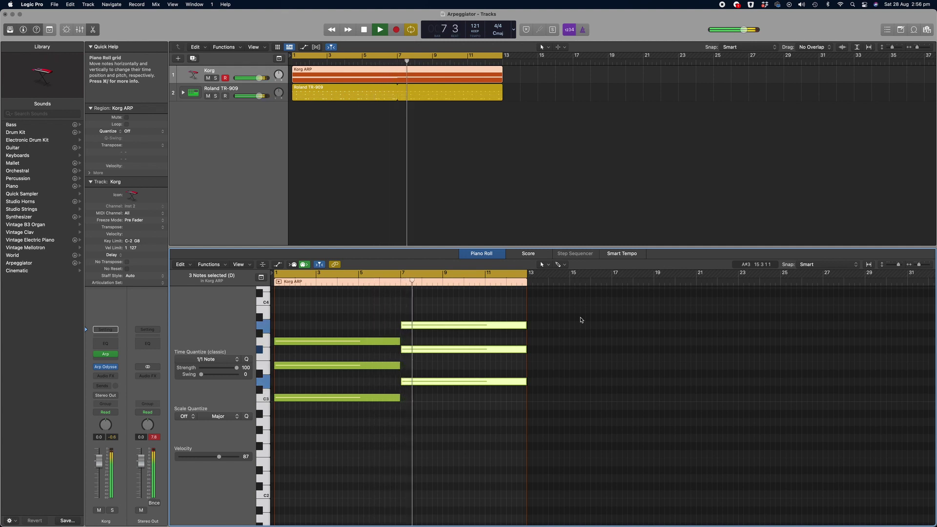
Step: Stop playback, drop the copied bar 7 chord by one semitone, and restart playback
key("space")
left_click_drag(456, 350, 456, 358)
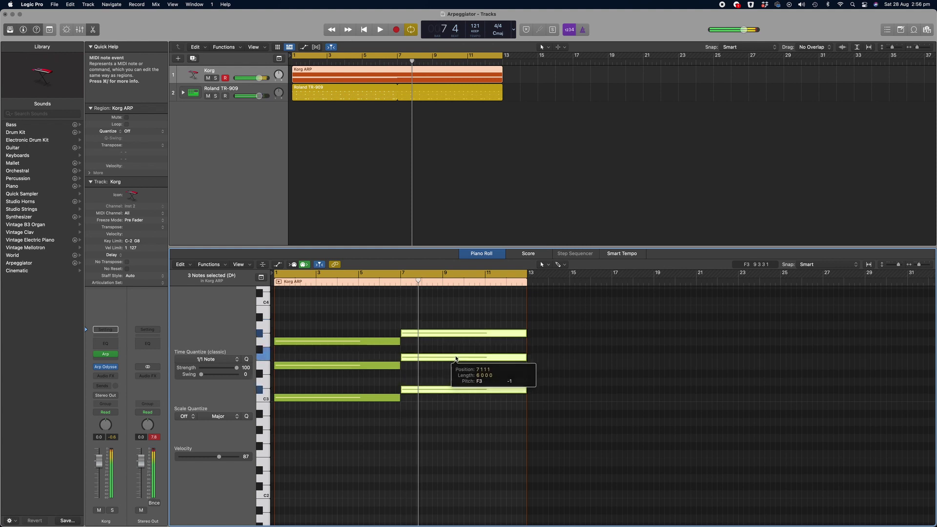
key("space")
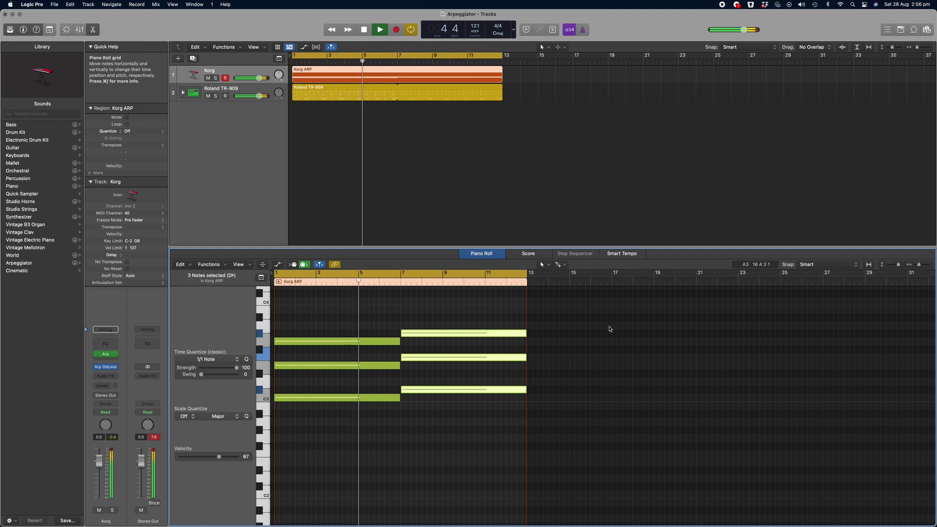
Step: In the TR-909 pattern, turn Clap 1 off on steps 5, 13 and 14 and on at step 15
left_click(323, 87)
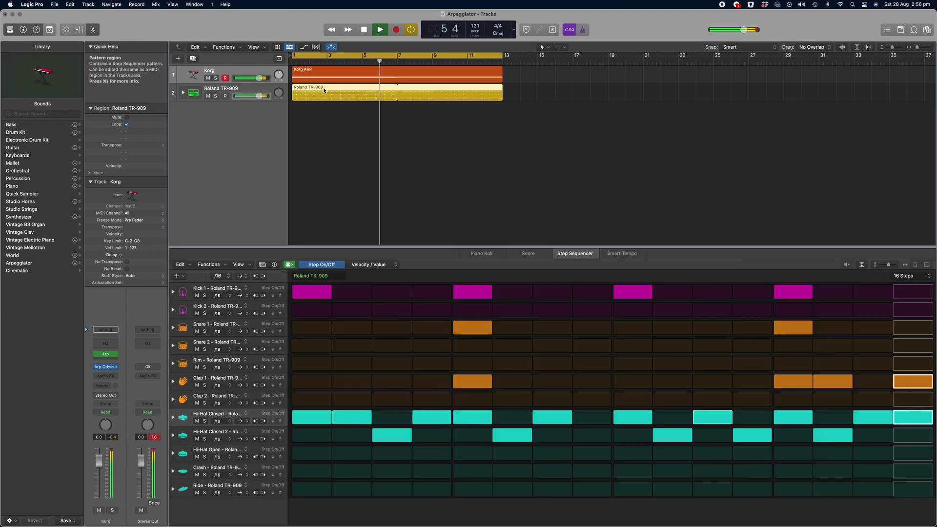
left_click(473, 381)
left_click(793, 382)
left_click(825, 386)
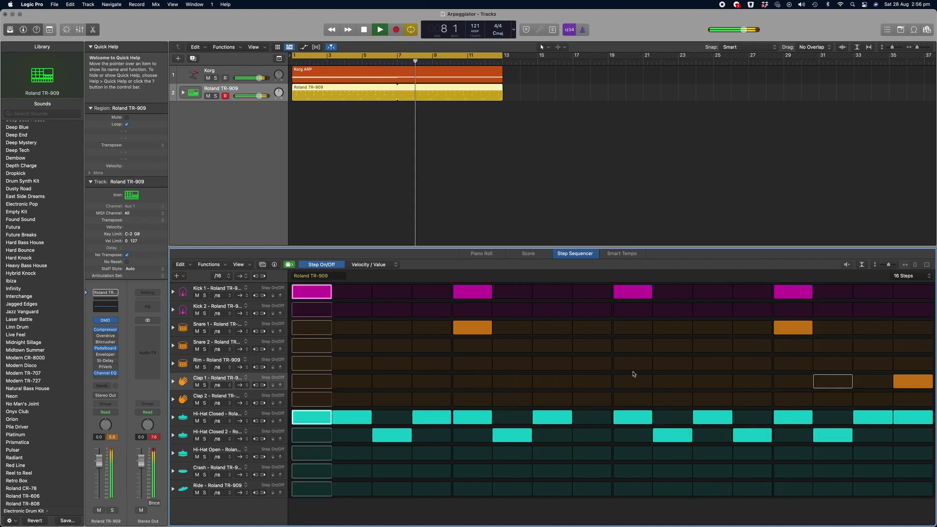
left_click(889, 383)
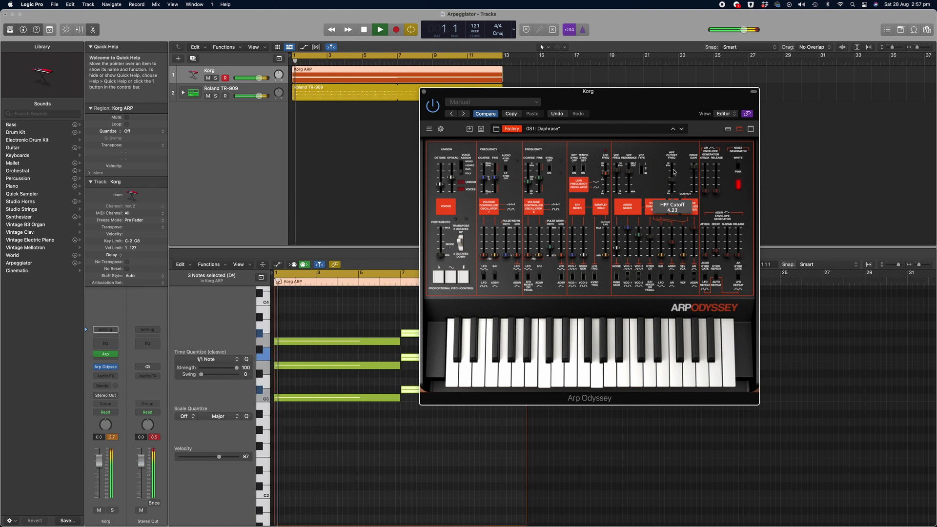
Step: Advance the Arp Odyssey past 034: Oddy Funk to 036: Basic Arp and move its window right
mouse_move(628, 188)
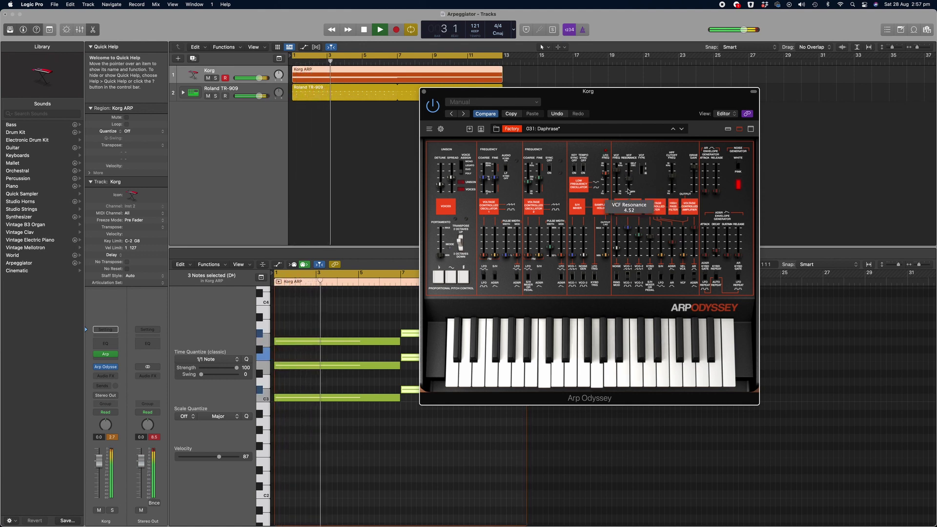
left_click(682, 129)
left_click(683, 130)
left_click(682, 130)
left_click(682, 129)
left_click(681, 129)
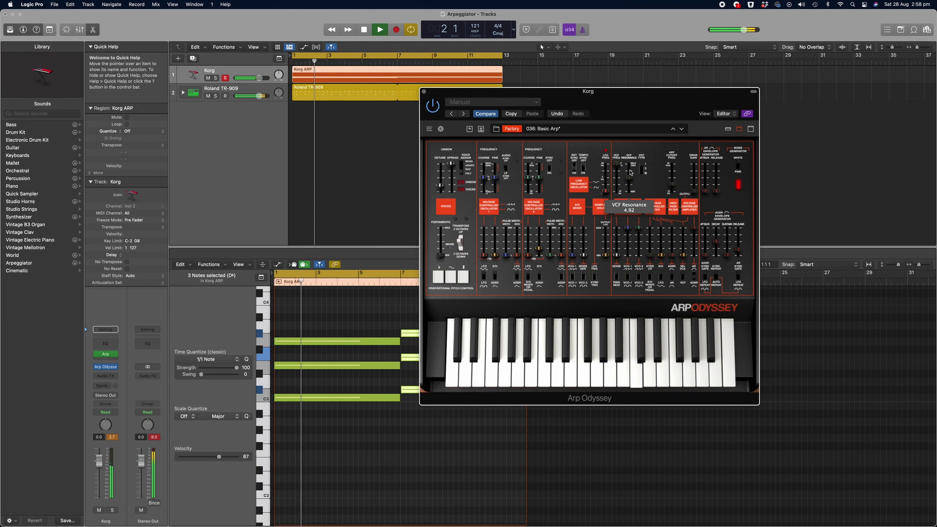
left_click_drag(567, 107, 699, 112)
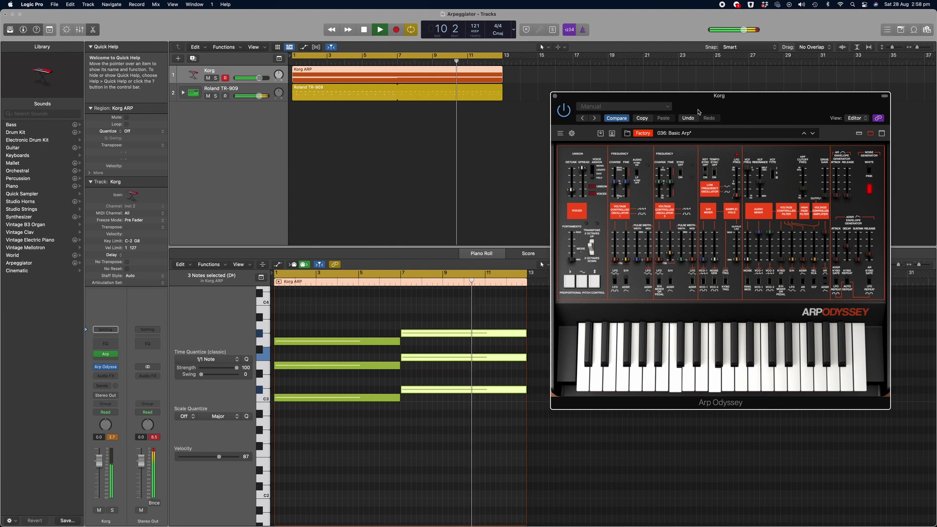
left_click(231, 70)
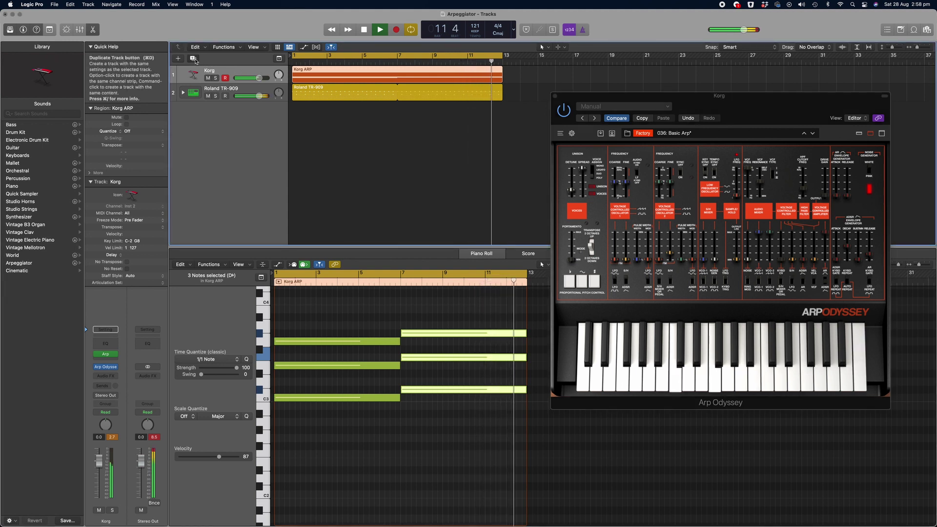
Step: Duplicate the Korg track and copy the Korg ARP region onto the new track
left_click(195, 61)
left_click(314, 73)
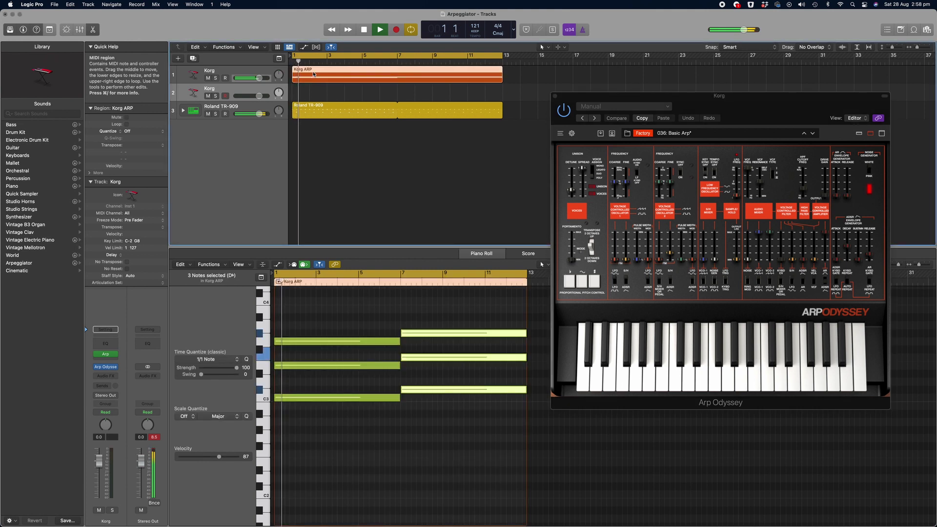
left_click_drag(314, 74, 314, 91)
Step: Delete the upper chord notes in the copied region, keeping only each chord's lowest note
left_click(357, 322)
left_click(407, 333)
left_click(407, 348)
left_click(410, 356)
key("Delete")
key("Delete")
key("Delete")
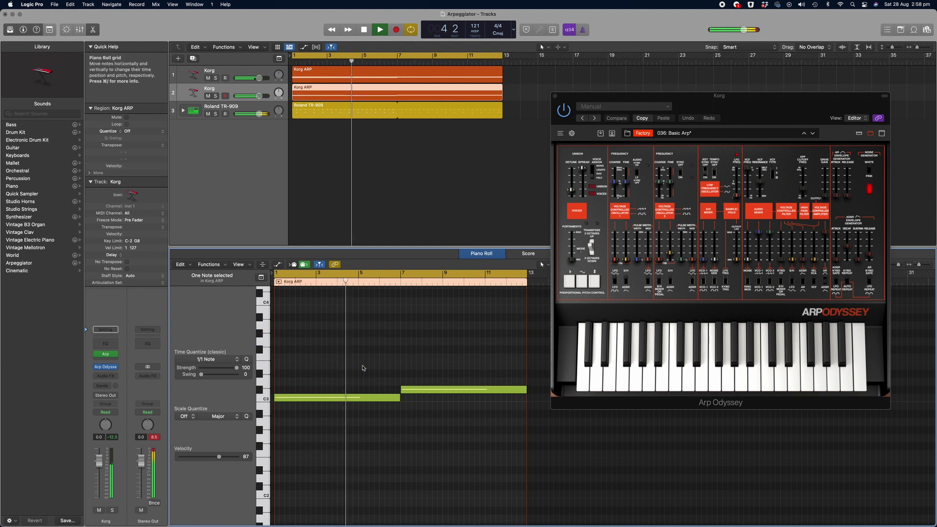
Step: Close the old synth window and bring up the duplicate track's Arp Odyssey synth
left_click(225, 195)
key("v")
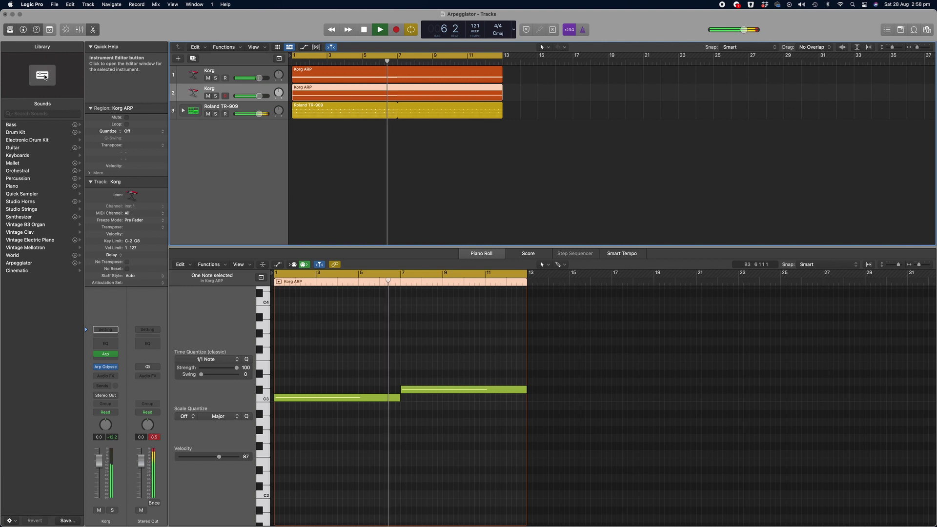
key("v")
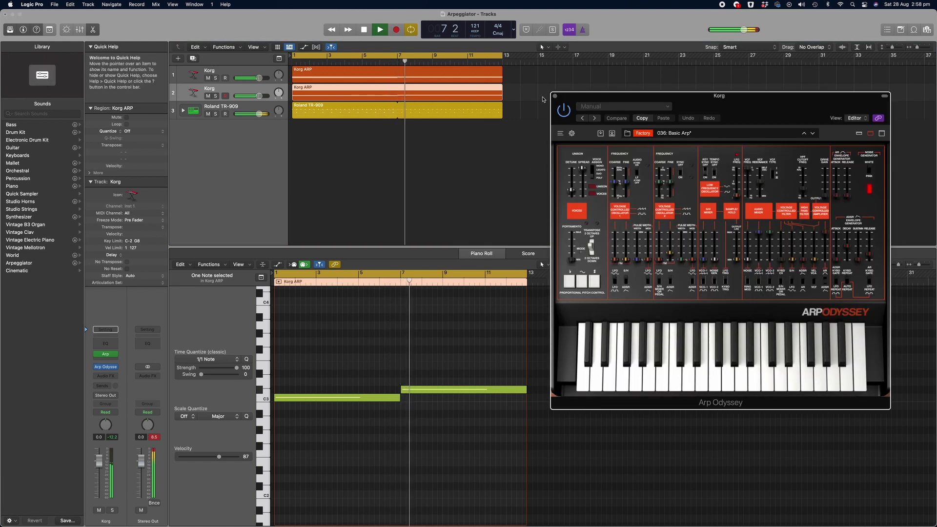
Step: Step the Arp Odyssey presets past 034: Oddy Funk and 032: Soft Acid to 031: Daphrase
left_click(804, 134)
left_click(804, 134)
left_click(805, 134)
left_click(804, 134)
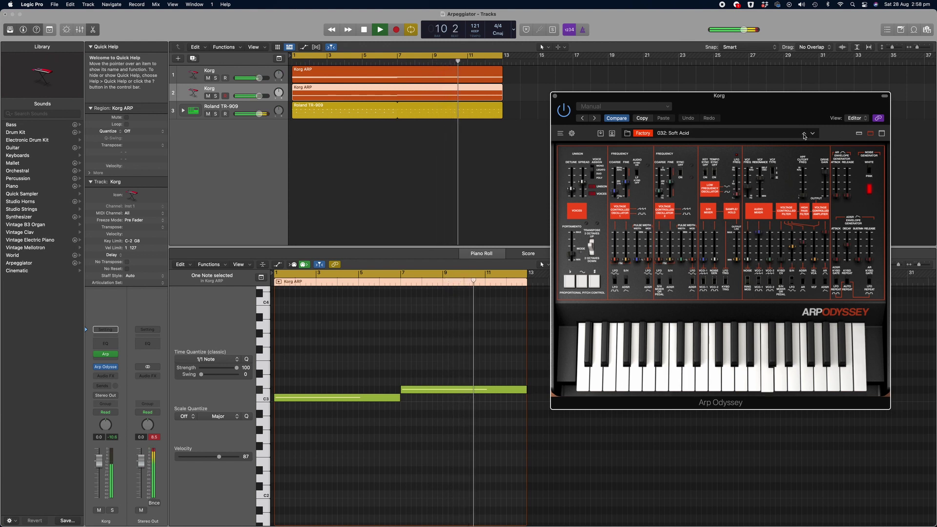
left_click(804, 134)
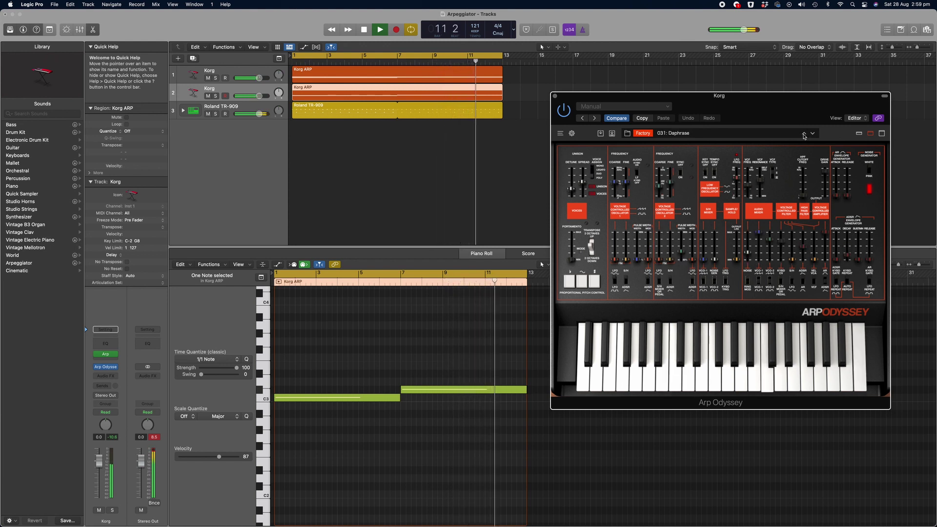
Step: Adjust HPF Cutoff, raise VCF Frequency to 6.45, and record-enable the second Korg track
left_click_drag(764, 182, 754, 192)
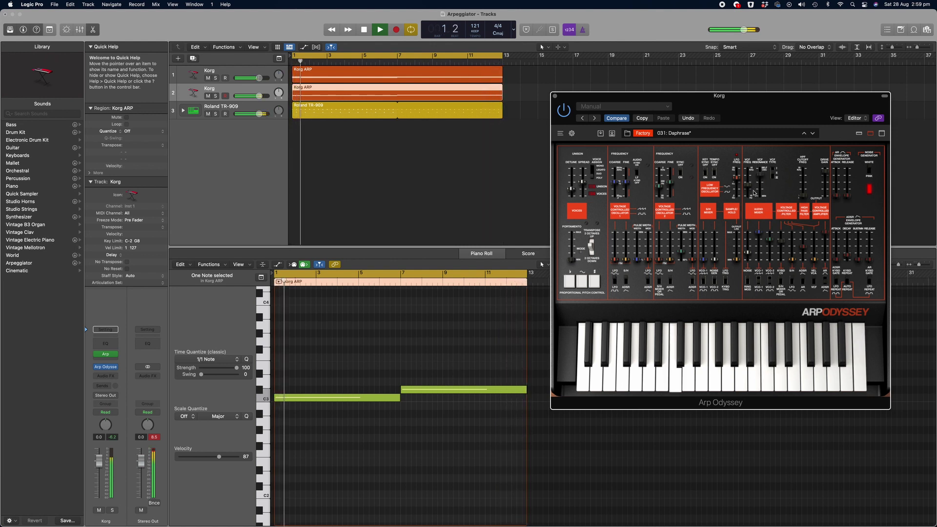
mouse_move(804, 187)
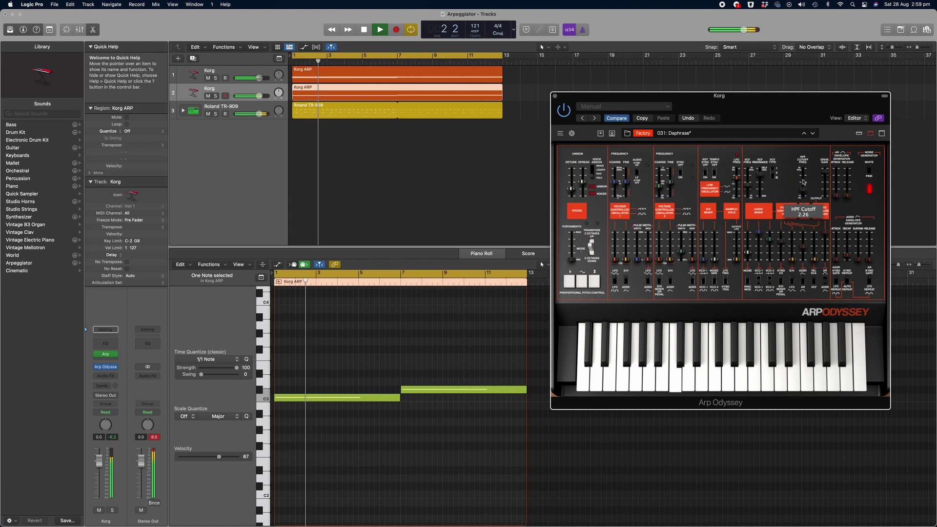
mouse_move(759, 171)
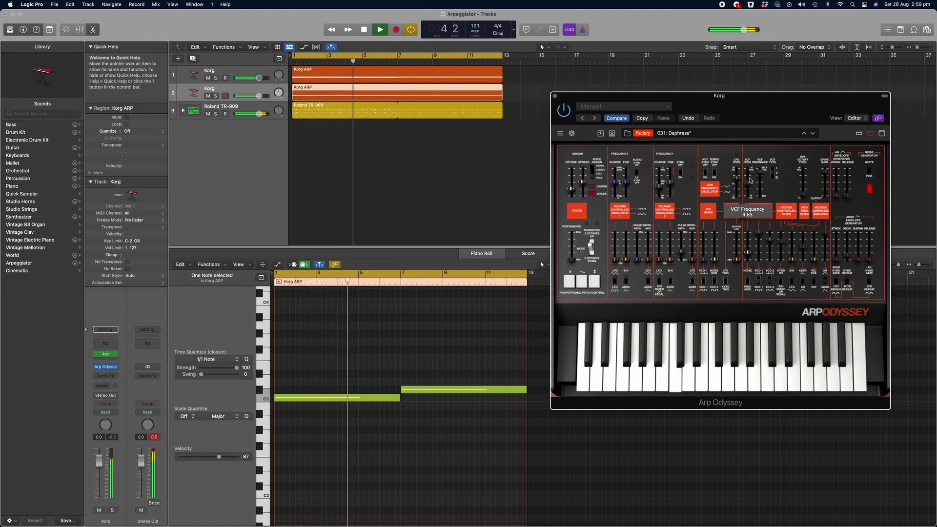
scroll(751, 170, "up", 2)
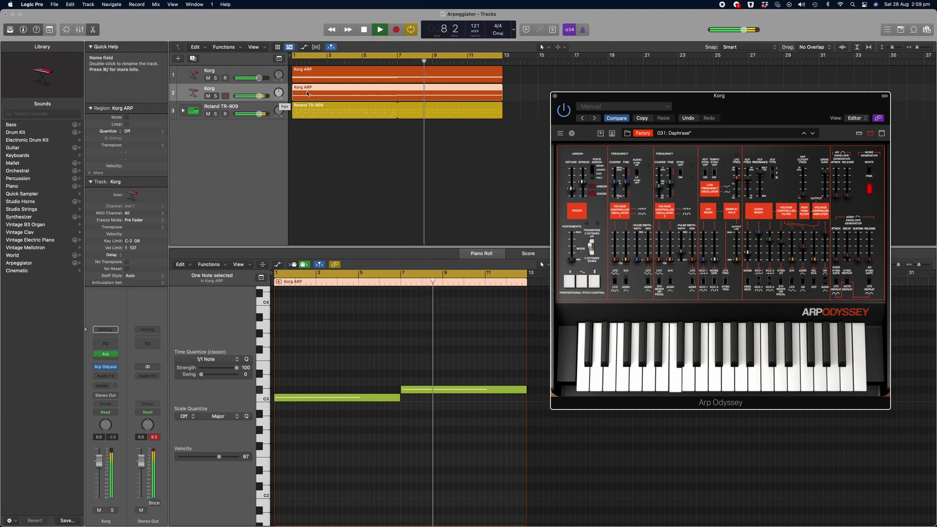
left_click(224, 95)
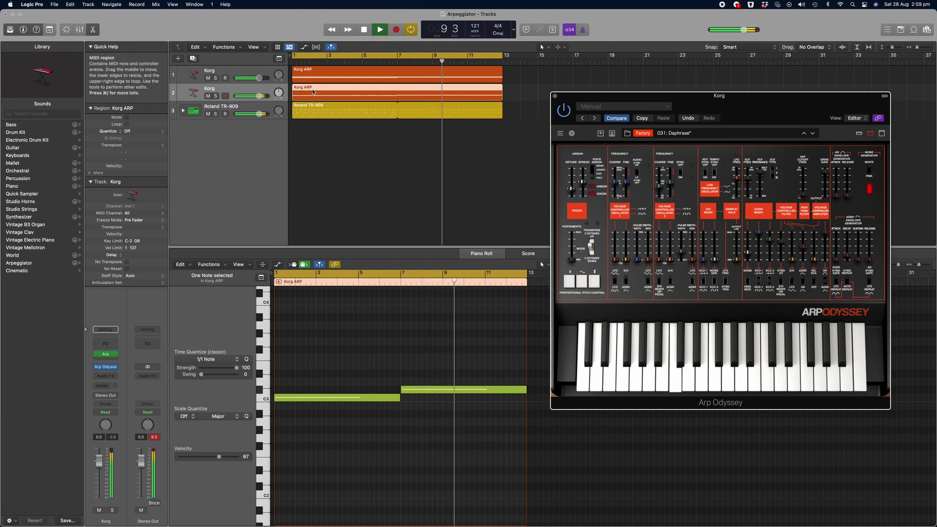